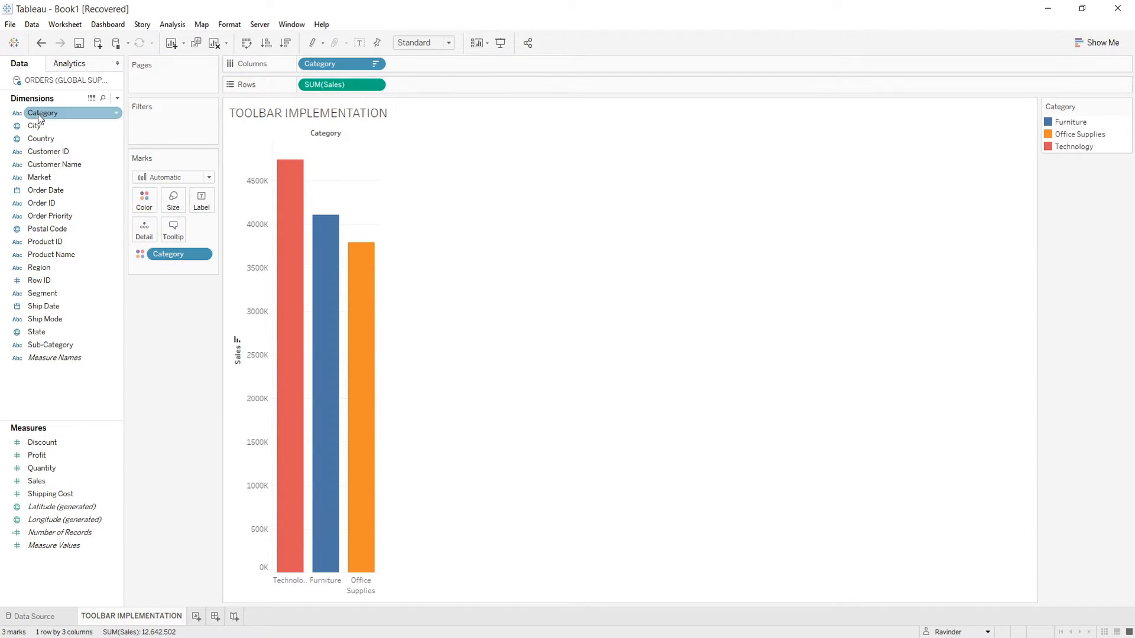
Label the bars with Category and the sum of Sales, and widen the bar chart's columns so the labels read horizontally.
{"action": "left_click_drag", "start_coordinate": [43, 113], "coordinate": [197, 208]}
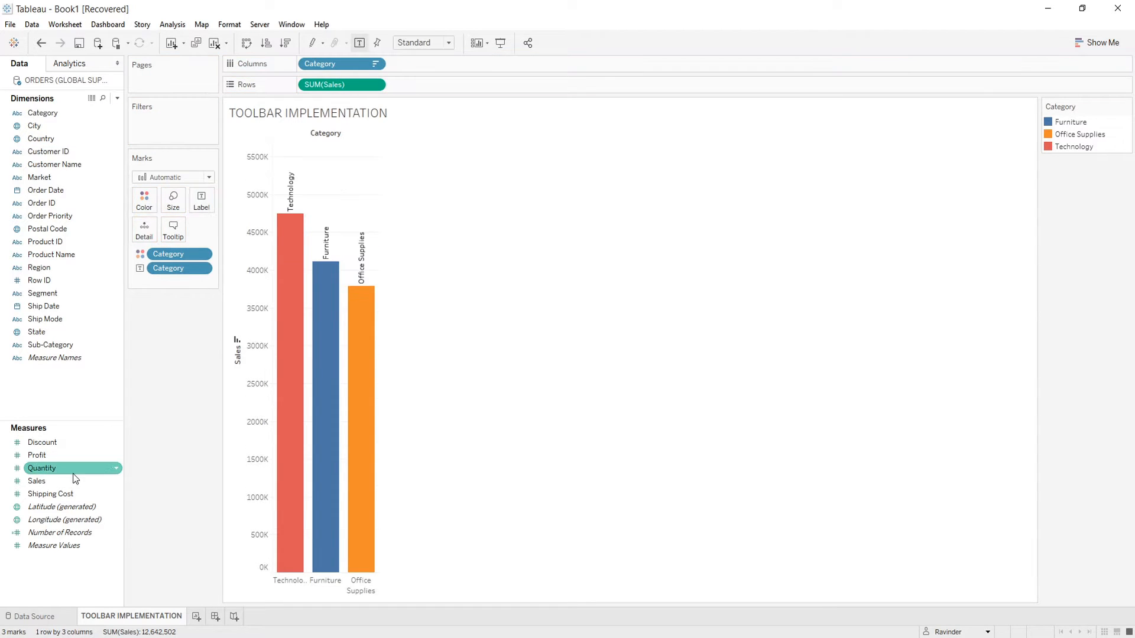
{"action": "left_click_drag", "start_coordinate": [52, 481], "coordinate": [201, 204]}
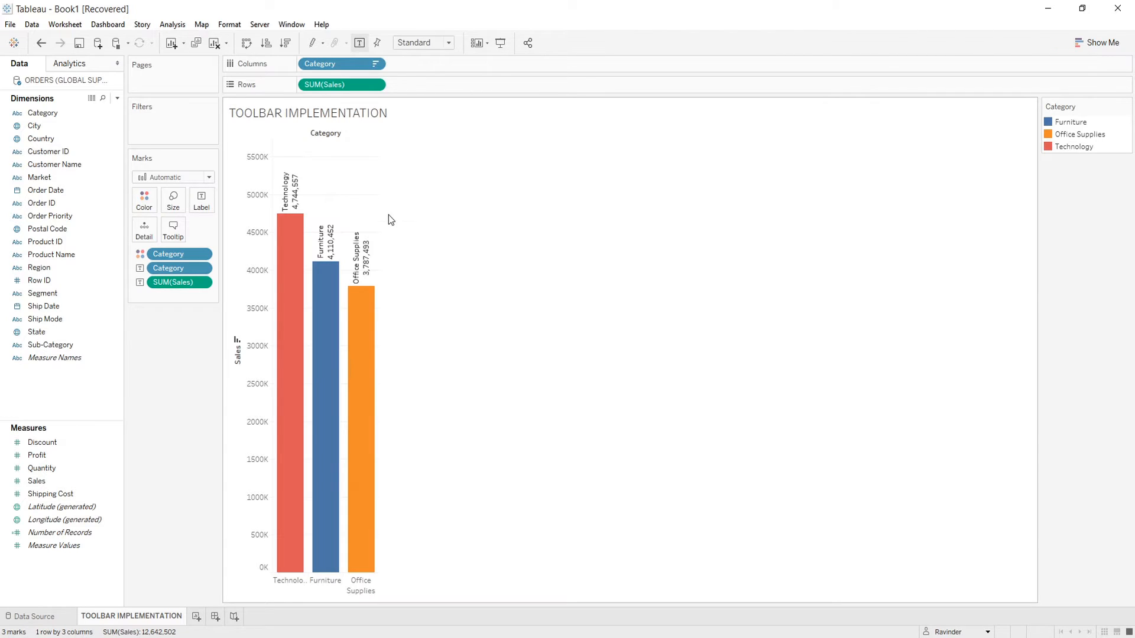
{"action": "left_click_drag", "start_coordinate": [379, 215], "coordinate": [524, 217]}
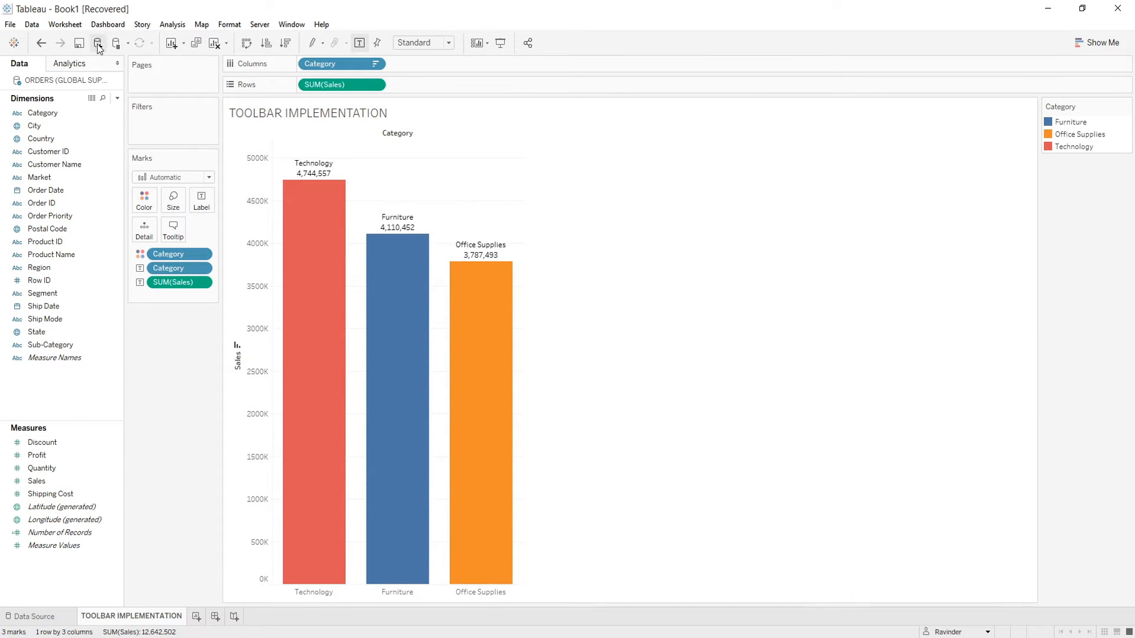
View the start page with its connection options and recent workbooks, and return to the worksheet.
{"action": "left_click", "coordinate": [14, 43]}
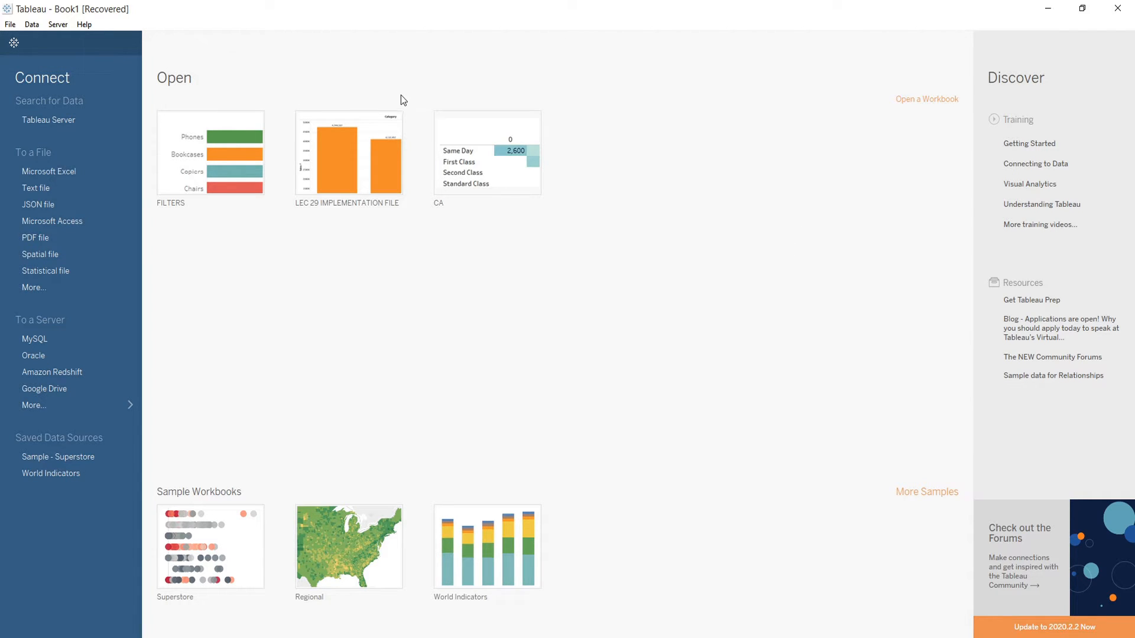
{"action": "left_click", "coordinate": [14, 46]}
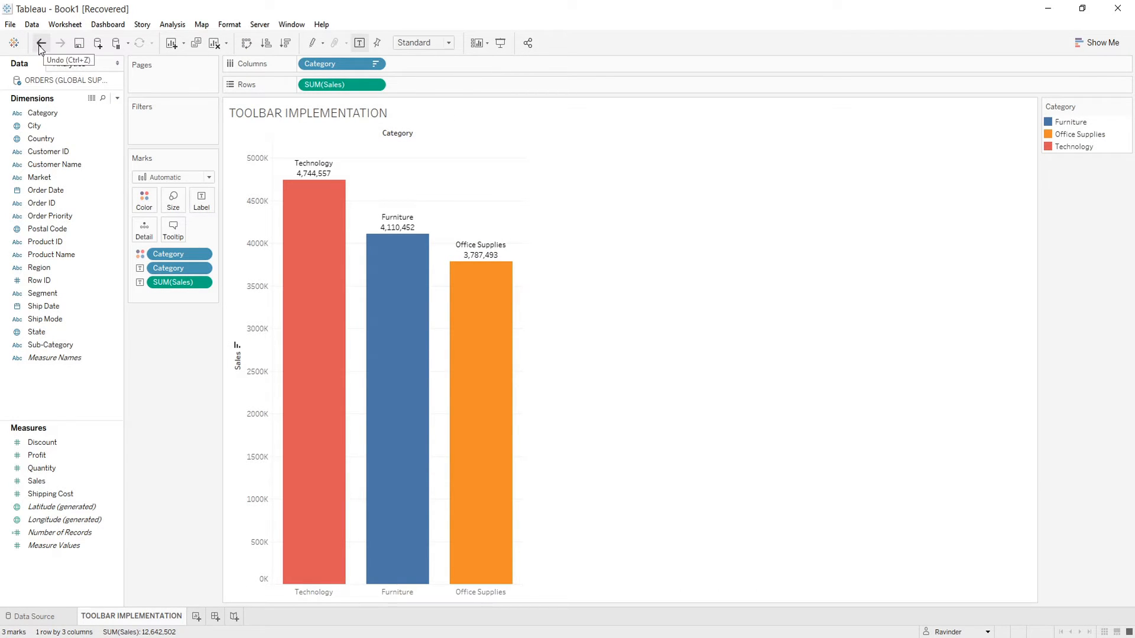
Undo the chart widening and both label additions, and redo all three changes.
{"action": "left_click", "coordinate": [41, 43]}
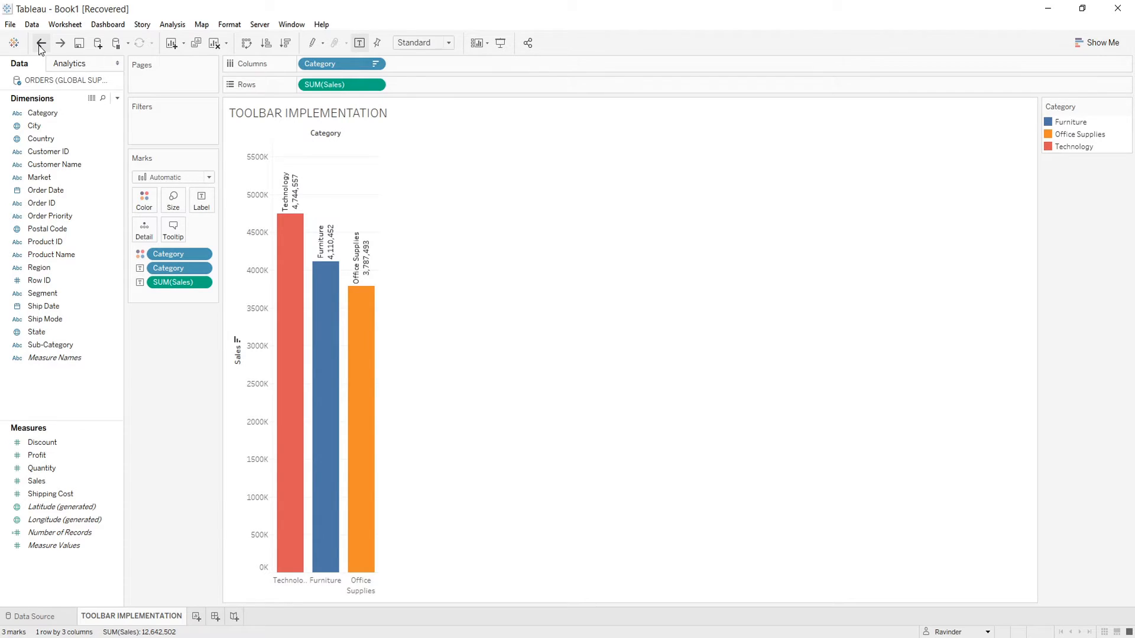
{"action": "left_click", "coordinate": [40, 43]}
{"action": "left_click", "coordinate": [41, 43]}
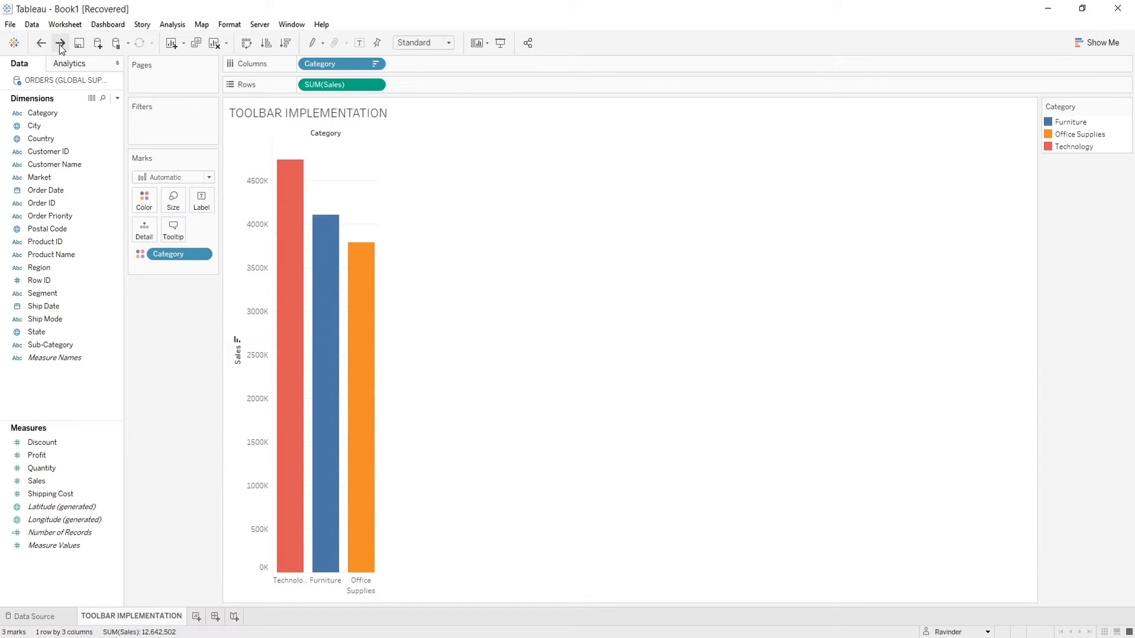
{"action": "left_click", "coordinate": [60, 43]}
{"action": "left_click", "coordinate": [60, 43]}
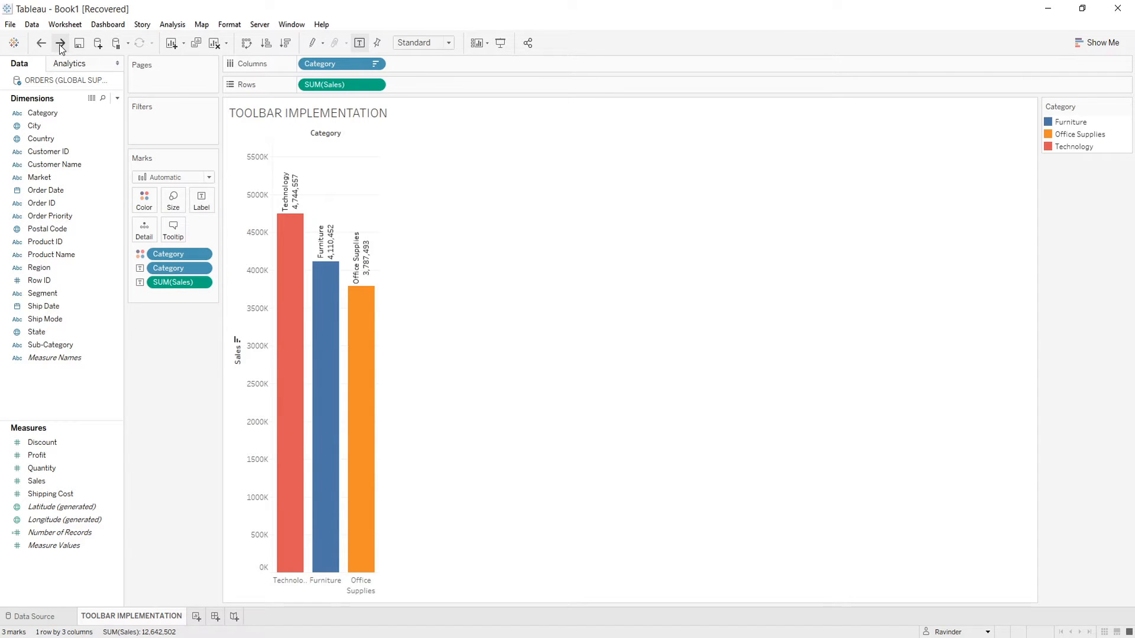
{"action": "left_click", "coordinate": [60, 44]}
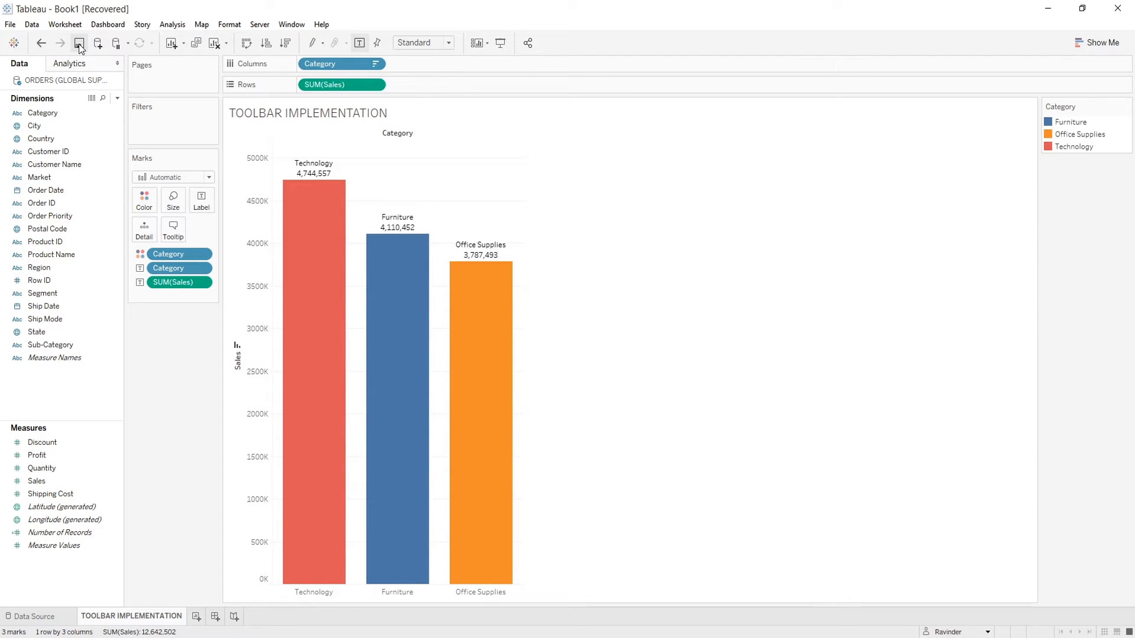
Examine the file types available for saving the workbook, and cancel the save.
{"action": "left_click", "coordinate": [79, 43]}
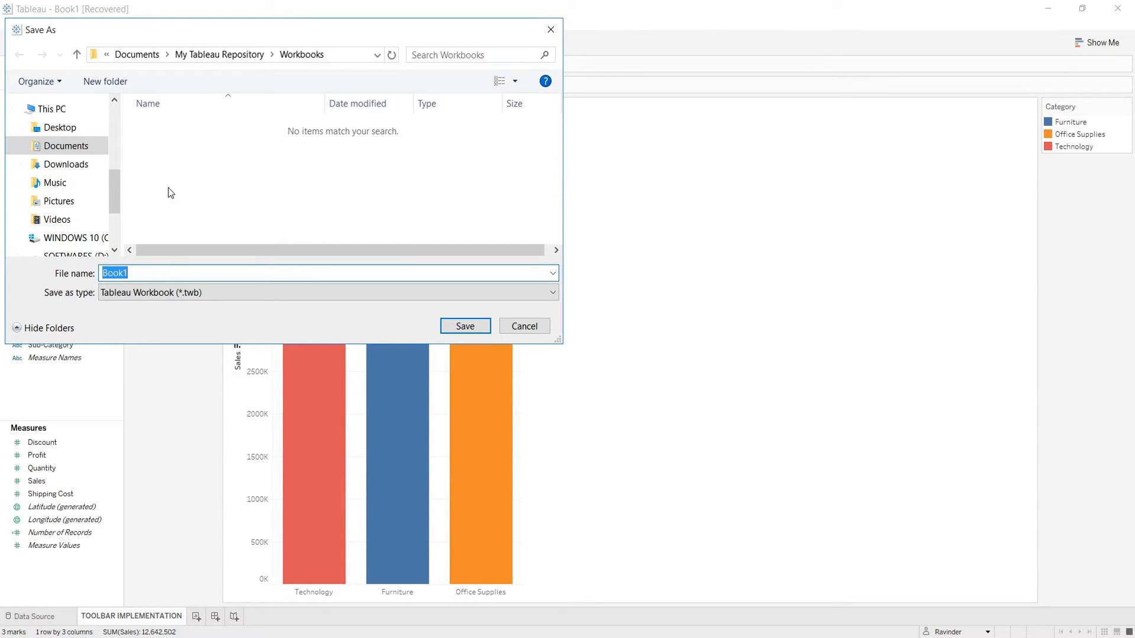
{"action": "left_click", "coordinate": [150, 295]}
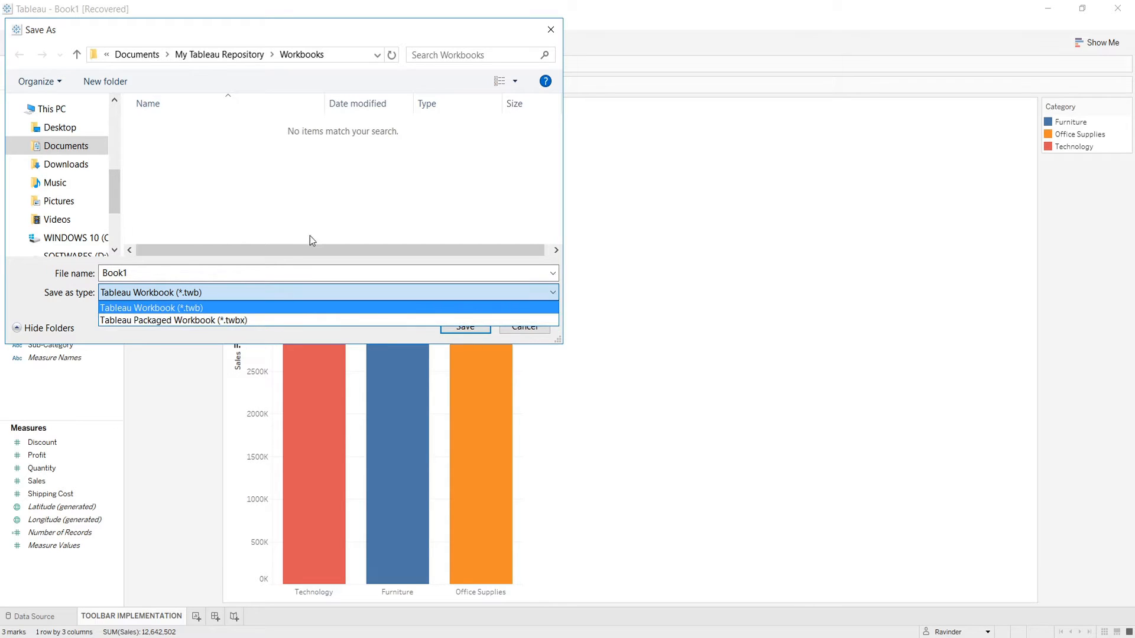
{"action": "left_click", "coordinate": [307, 220]}
{"action": "left_click", "coordinate": [520, 328]}
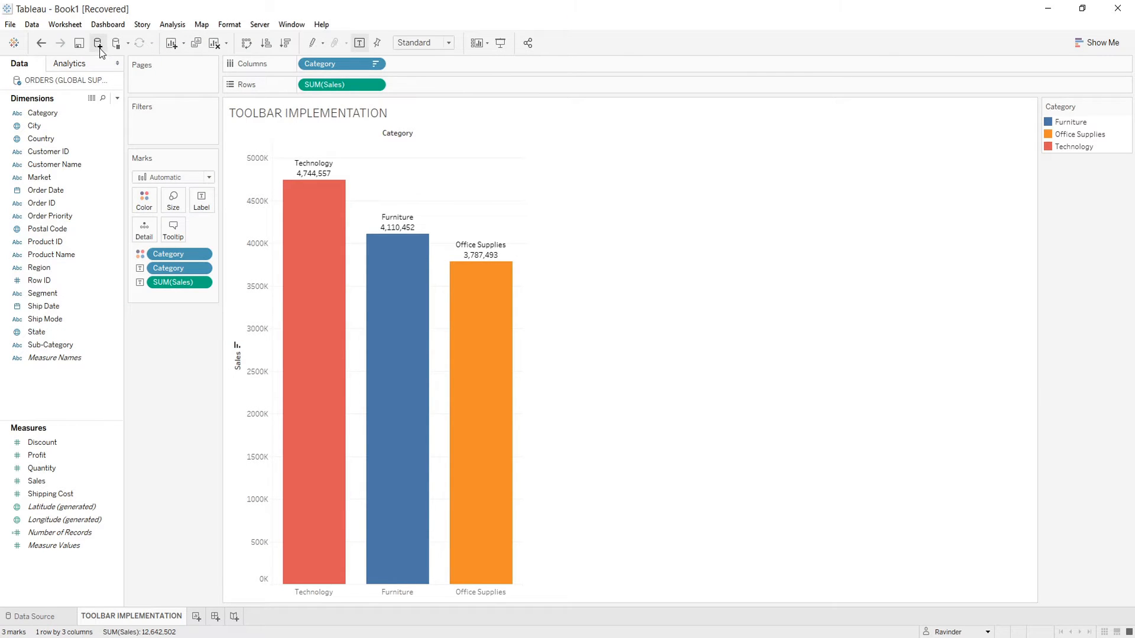
Connect to the Global Superstore 2016 Excel file as a new data source using its ORDERS sheet, and return to the TOOLBAR IMPLEMENTATION worksheet.
{"action": "left_click", "coordinate": [98, 44]}
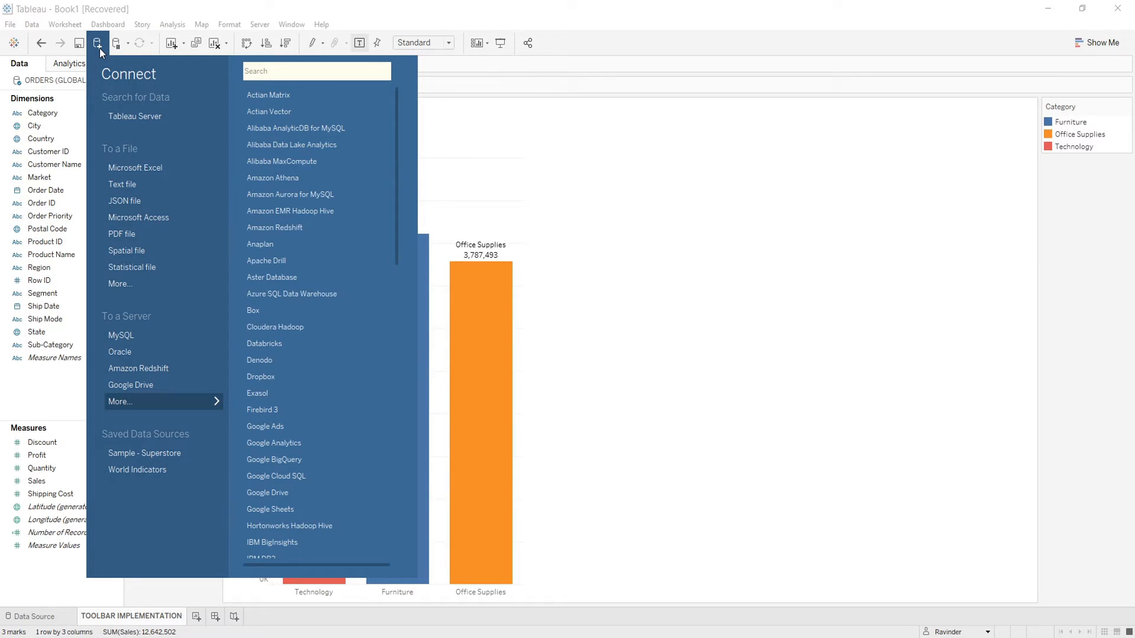
{"action": "left_click", "coordinate": [127, 165]}
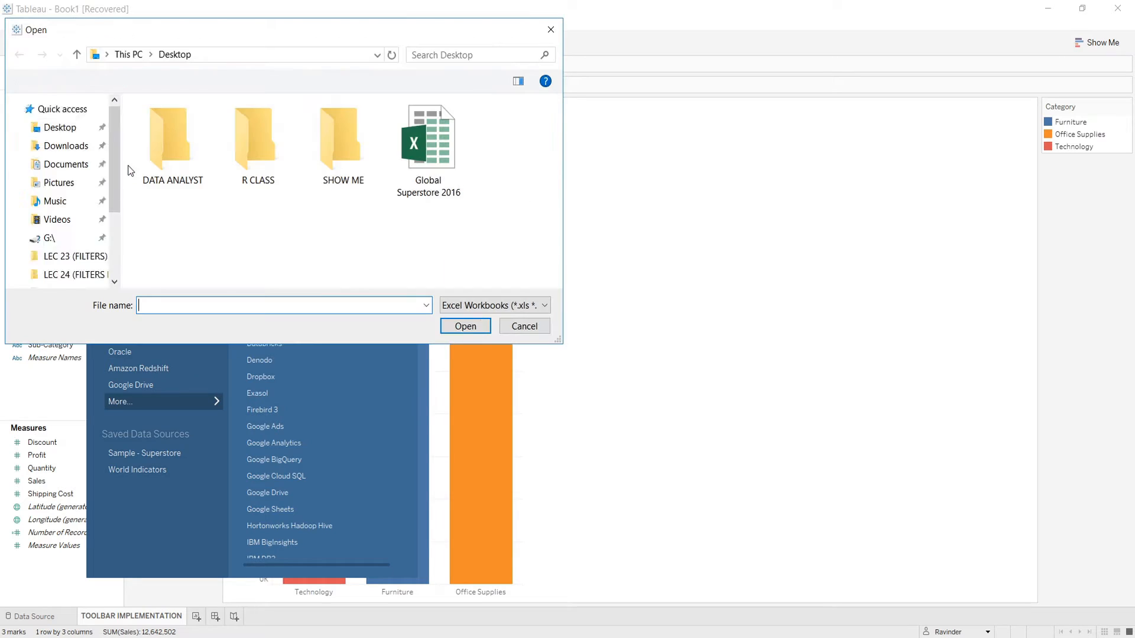
{"action": "left_click", "coordinate": [425, 170]}
{"action": "left_click", "coordinate": [459, 326]}
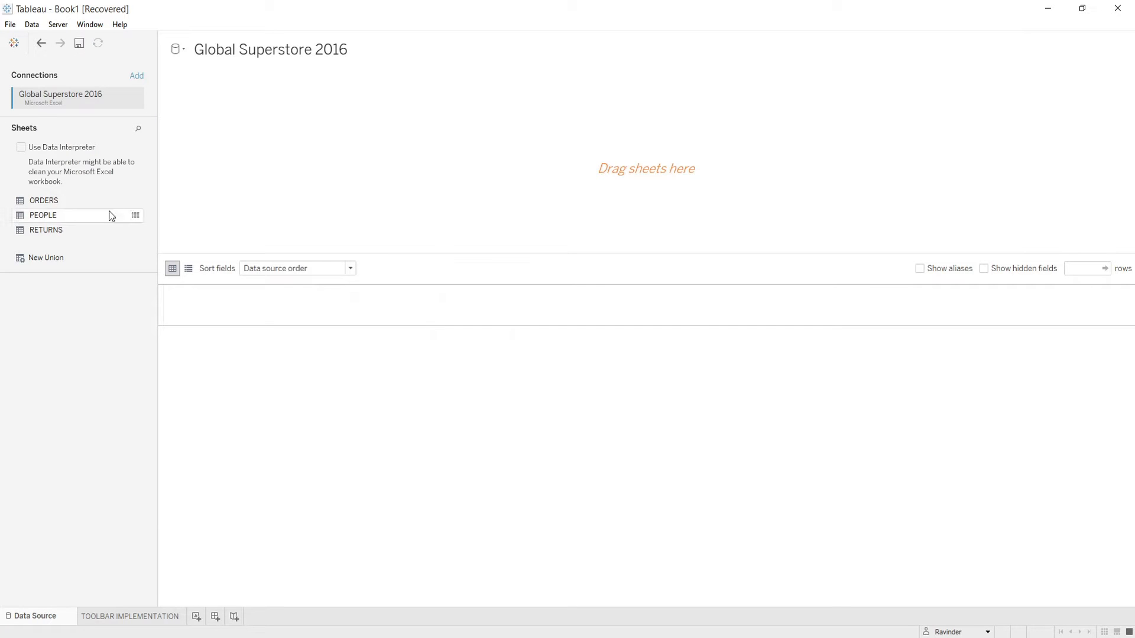
{"action": "left_click_drag", "start_coordinate": [48, 201], "coordinate": [291, 175]}
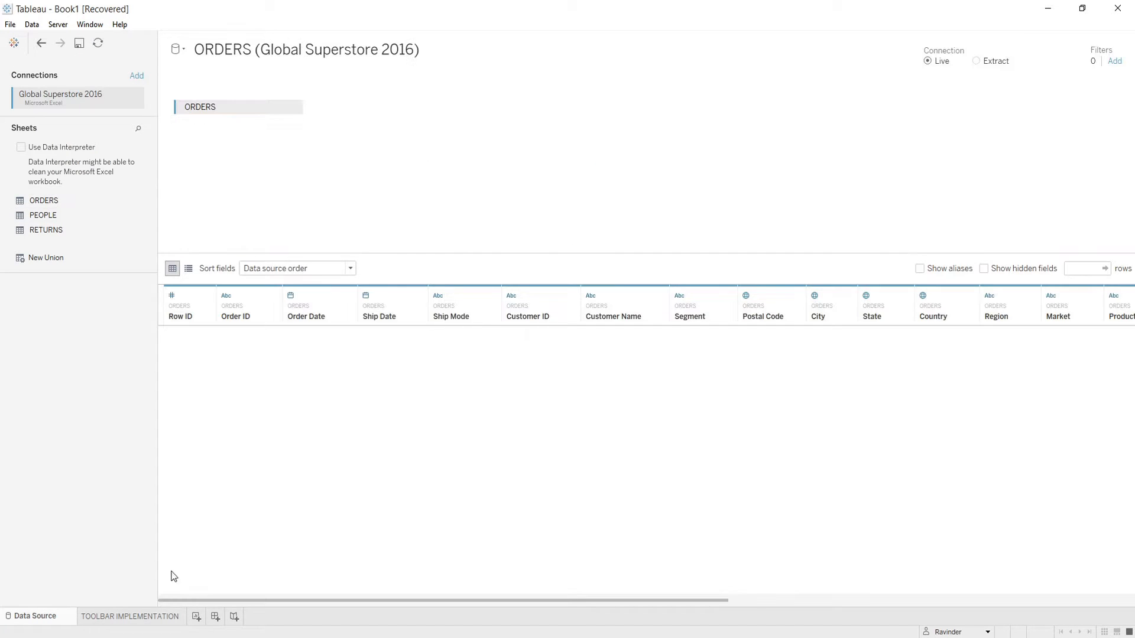
{"action": "left_click", "coordinate": [139, 621]}
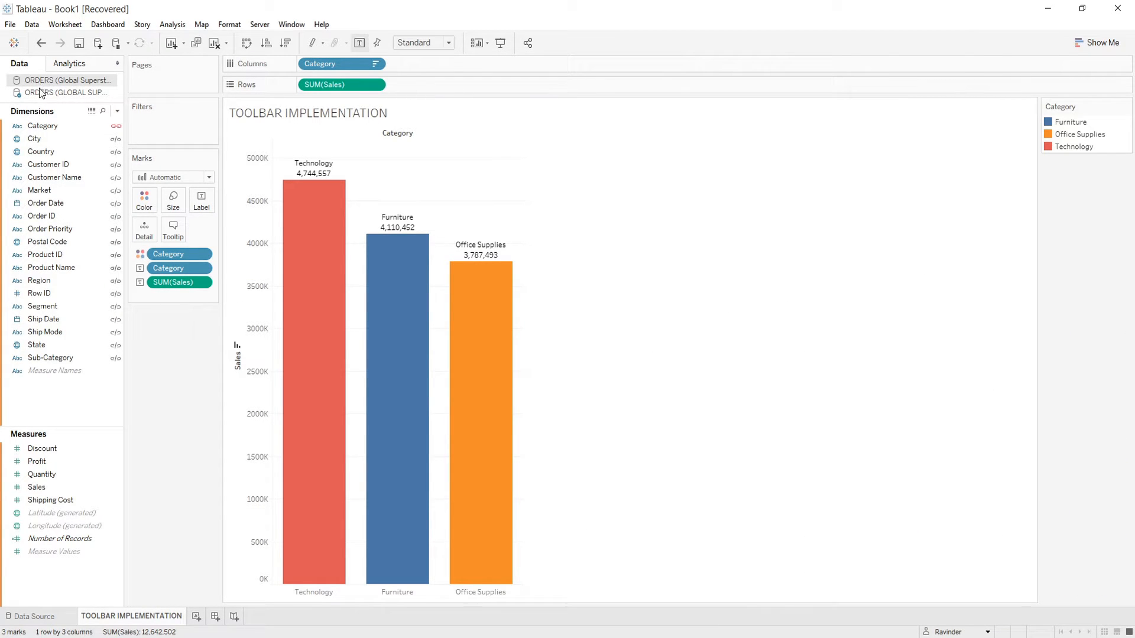
Pause automatic updates for the worksheet and run a manual update.
{"action": "left_click", "coordinate": [129, 46]}
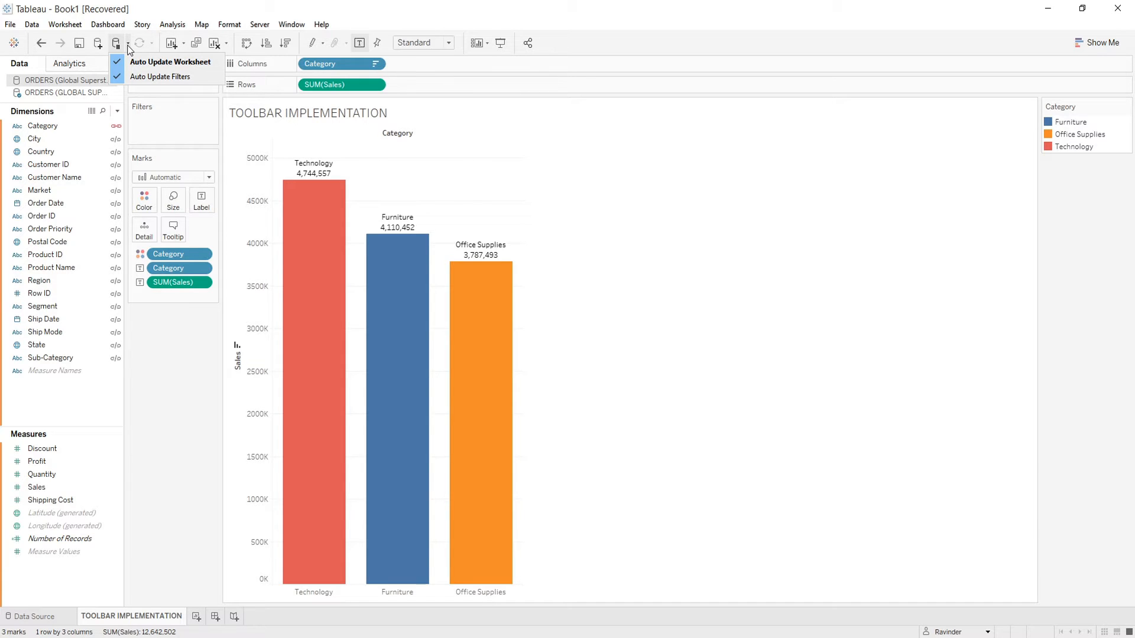
{"action": "left_click", "coordinate": [119, 50]}
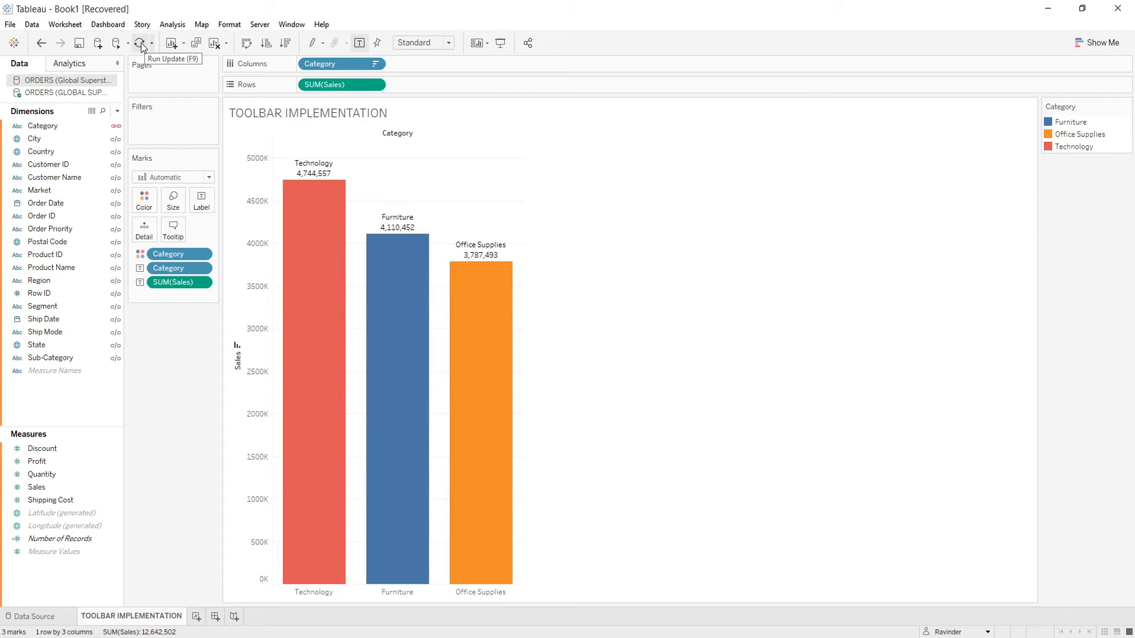
{"action": "left_click", "coordinate": [142, 46]}
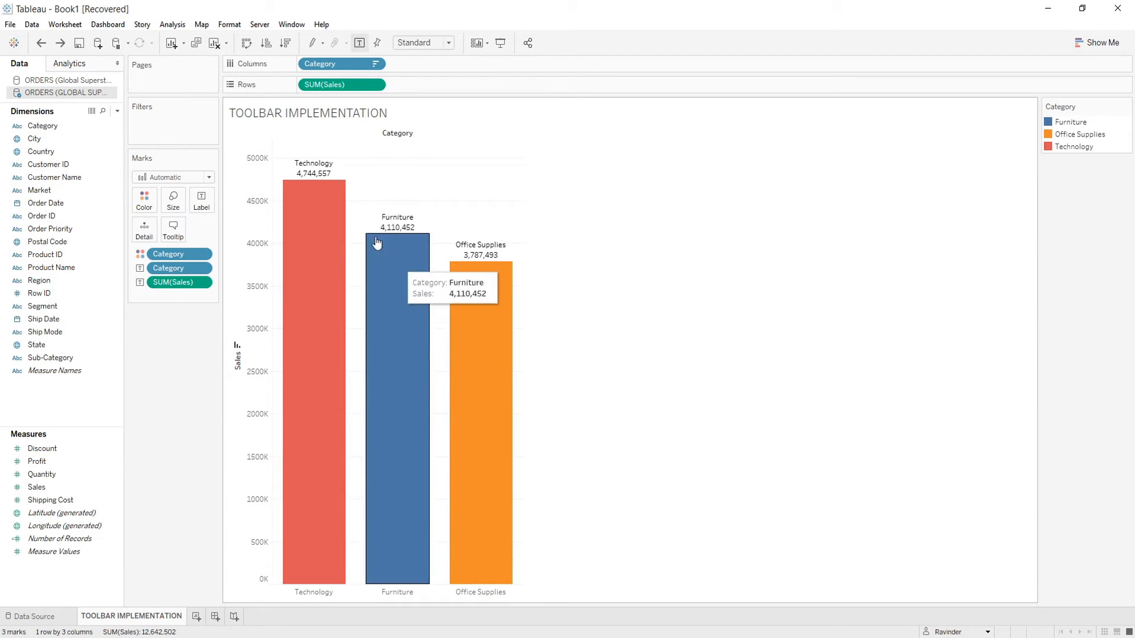
Add a new blank worksheet to the workbook and return to the TOOLBAR IMPLEMENTATION sheet.
{"action": "left_click", "coordinate": [184, 51]}
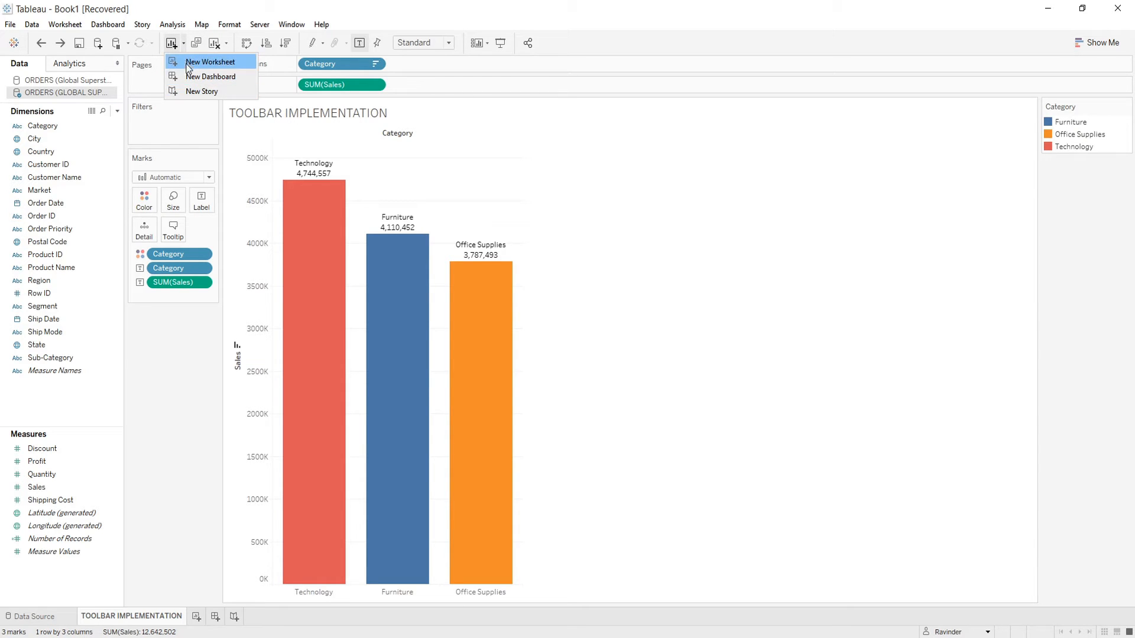
{"action": "left_click", "coordinate": [188, 64]}
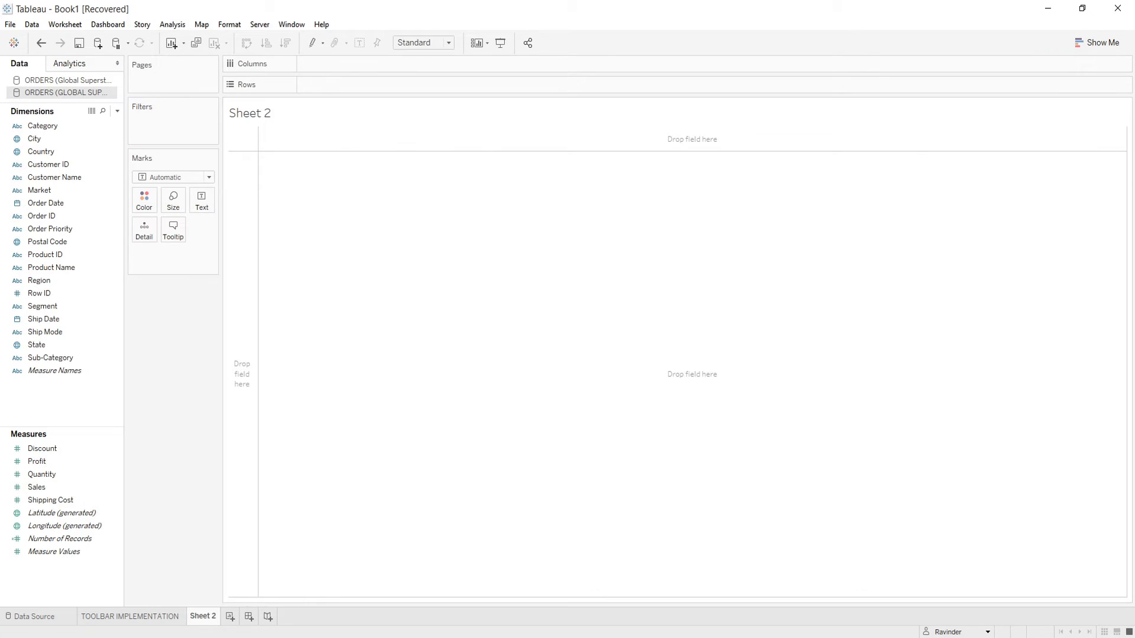
{"action": "left_click", "coordinate": [145, 617]}
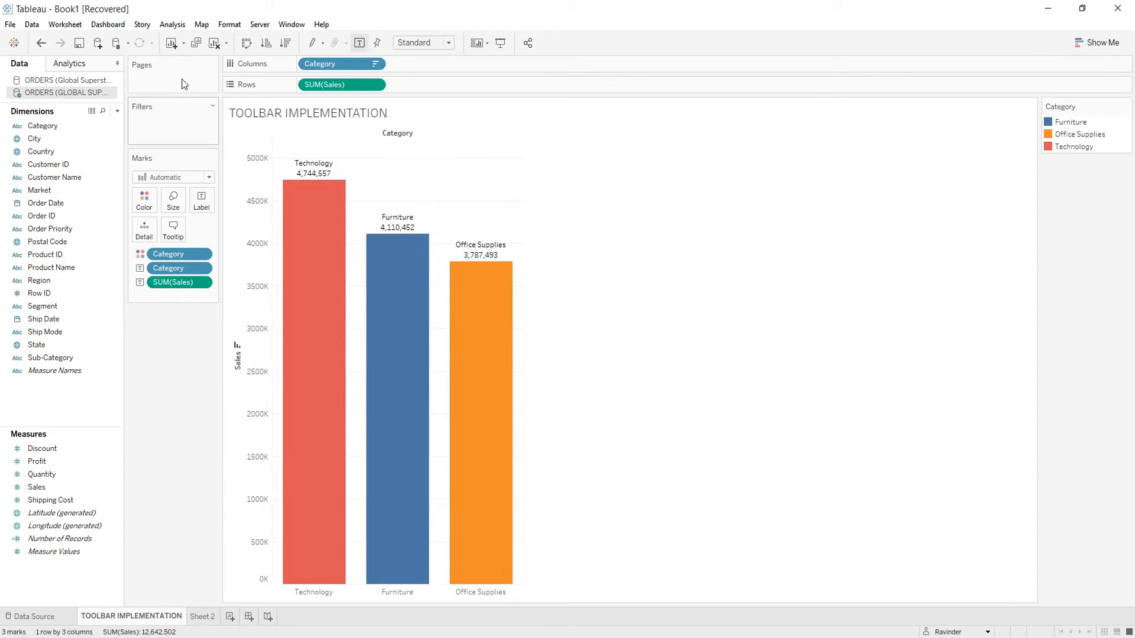
Add a new blank dashboard to the workbook and return to the TOOLBAR IMPLEMENTATION sheet.
{"action": "left_click", "coordinate": [183, 43]}
{"action": "left_click", "coordinate": [207, 76]}
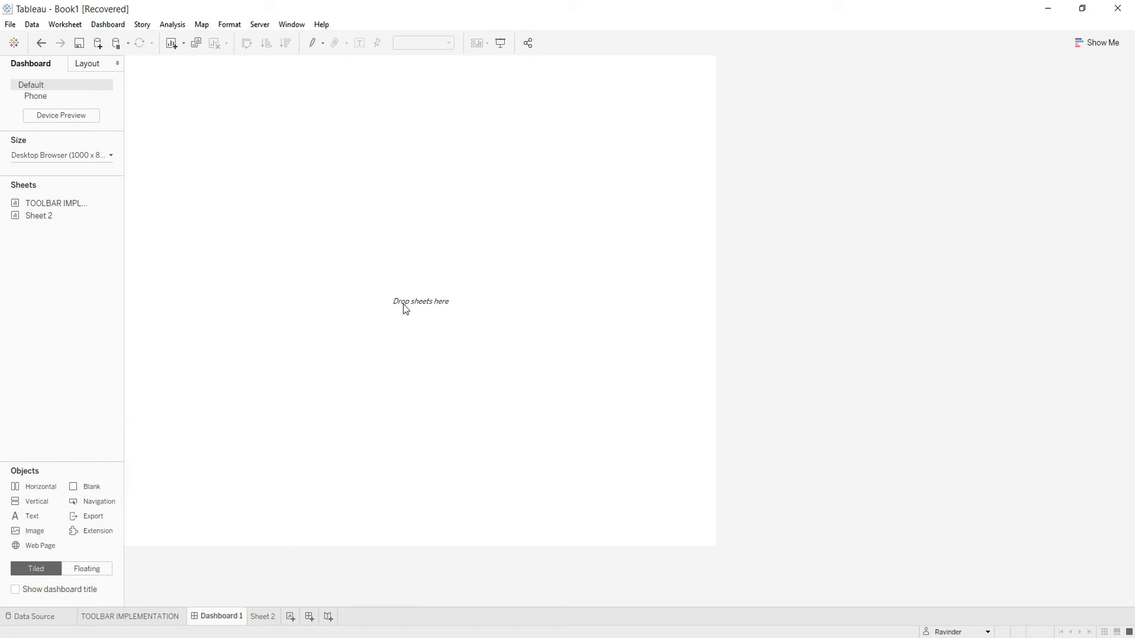
{"action": "left_click", "coordinate": [139, 618]}
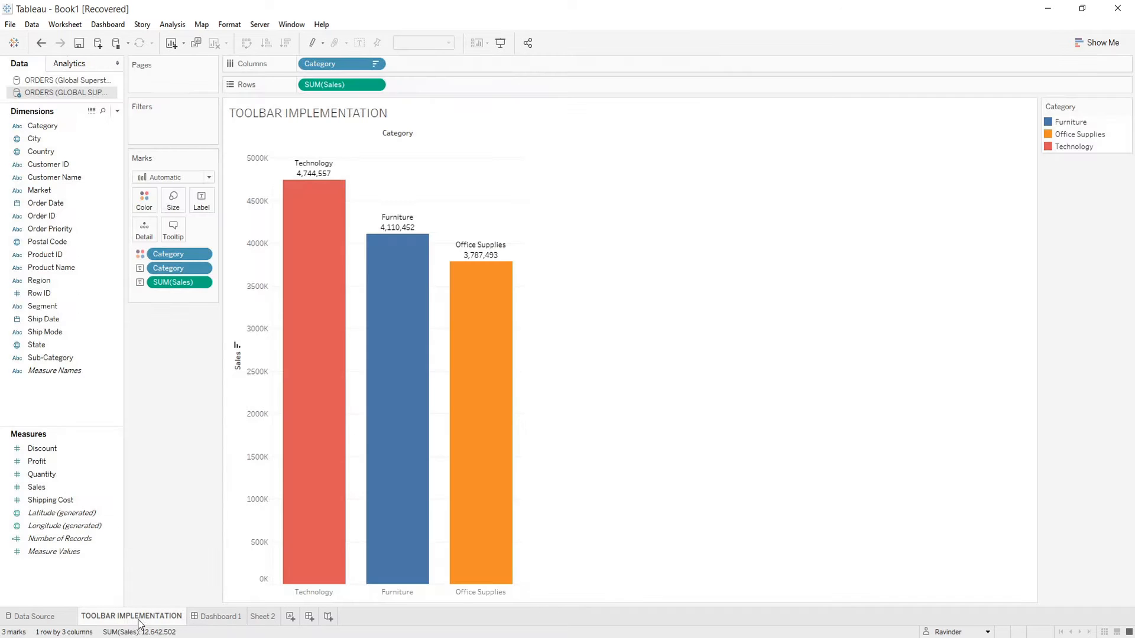
Add a new blank story to the workbook and return to the TOOLBAR IMPLEMENTATION sheet.
{"action": "left_click", "coordinate": [184, 44]}
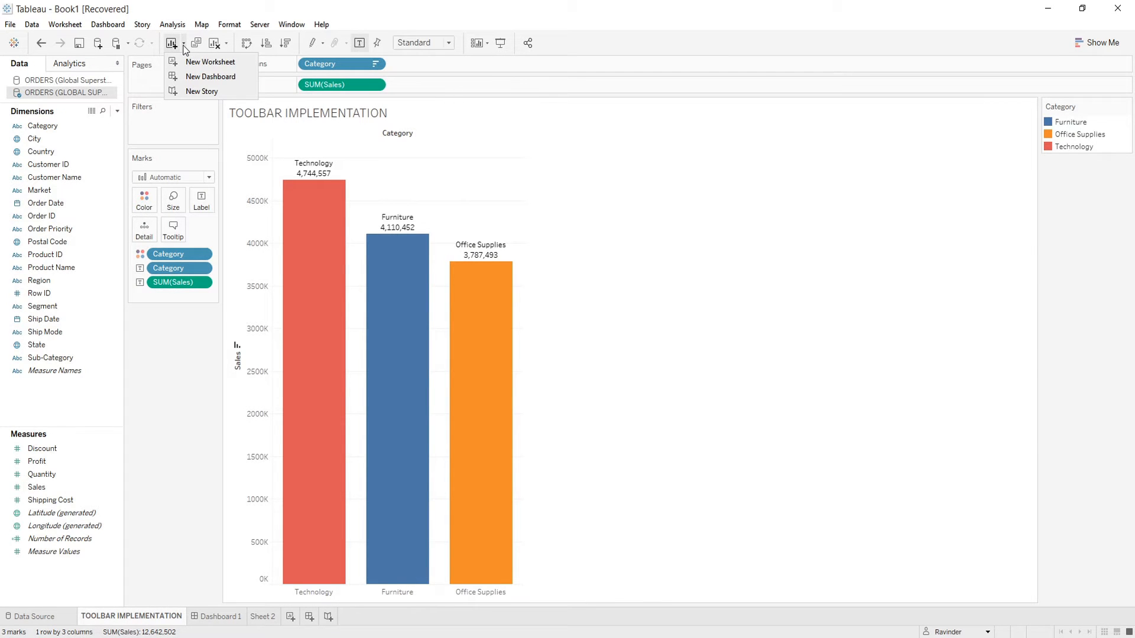
{"action": "left_click", "coordinate": [192, 91]}
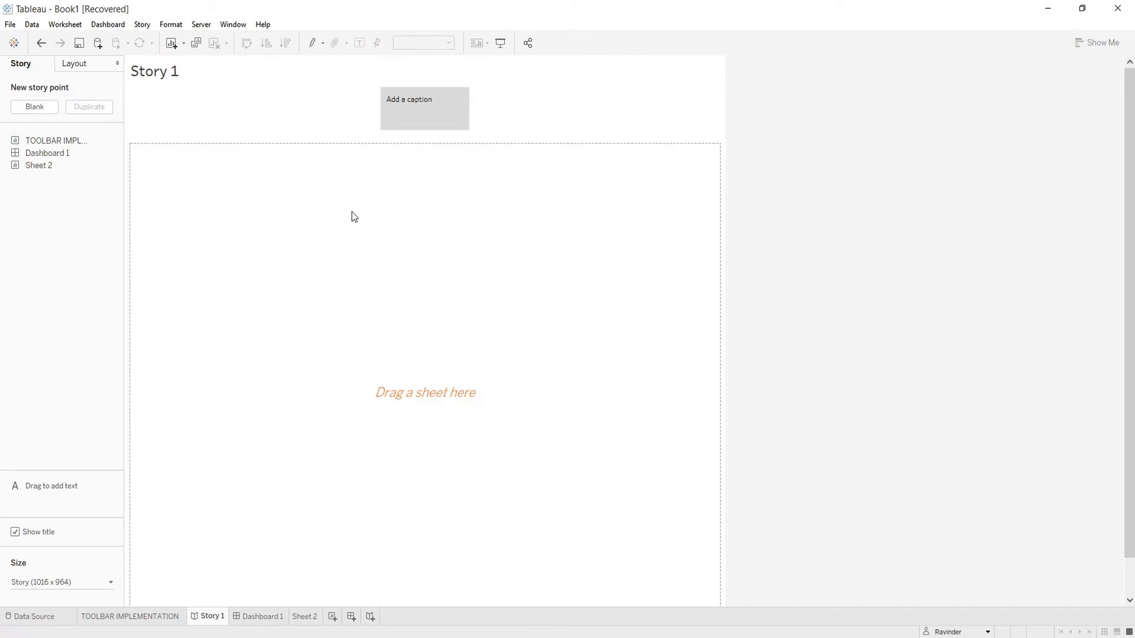
{"action": "left_click", "coordinate": [159, 618]}
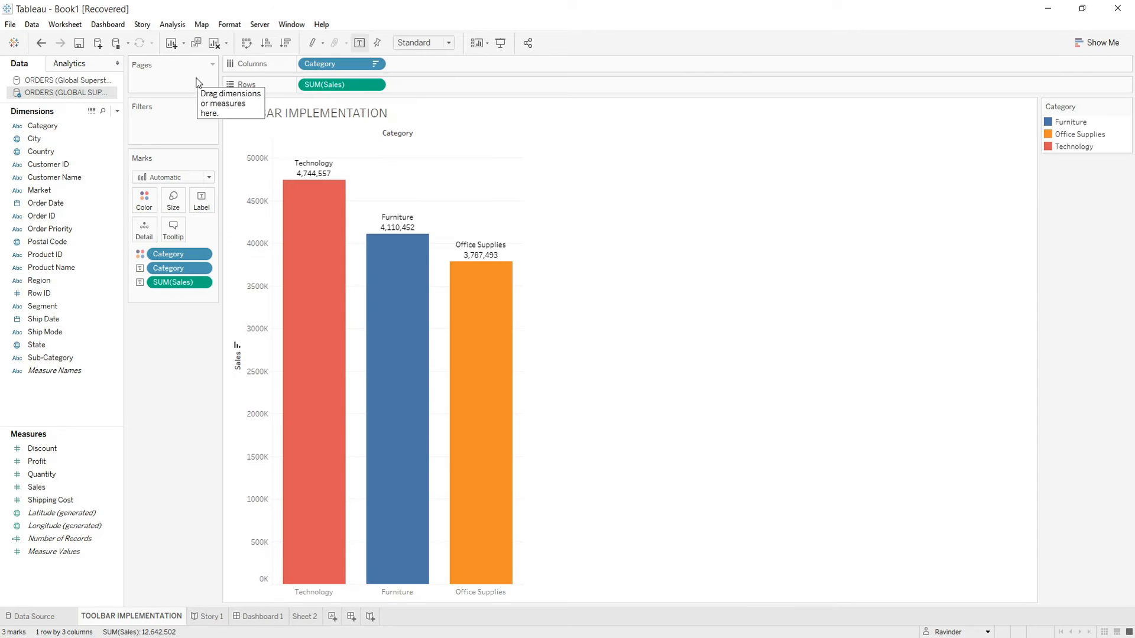
Duplicate the TOOLBAR IMPLEMENTATION worksheet and compare the copy with the original, ending on the copy.
{"action": "left_click", "coordinate": [196, 44]}
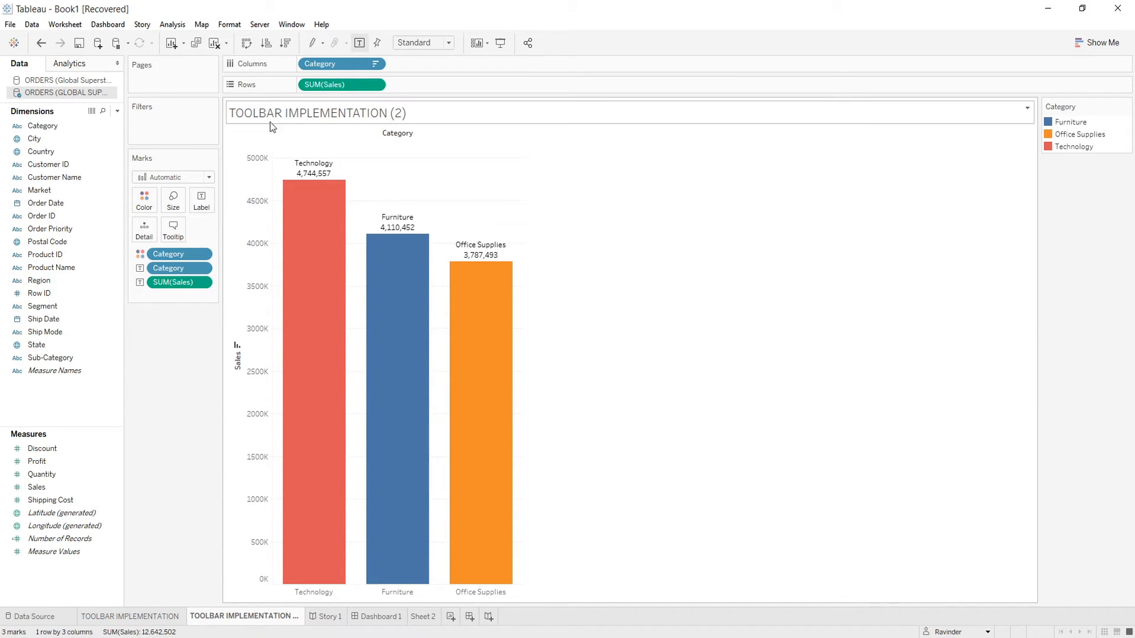
{"action": "left_click", "coordinate": [142, 617]}
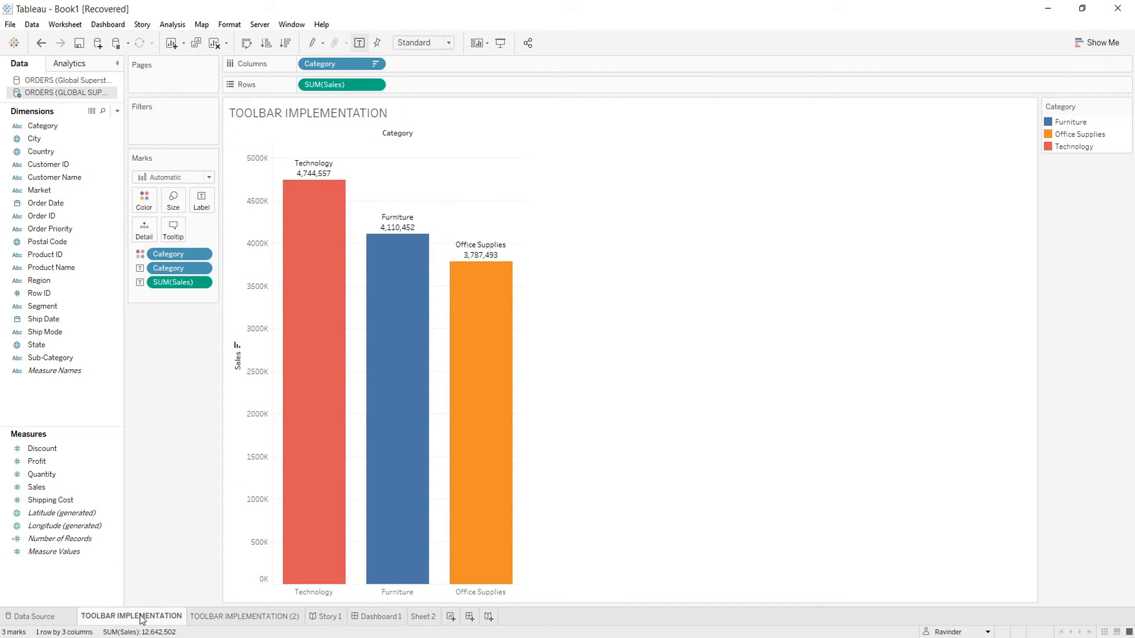
{"action": "left_click", "coordinate": [232, 618]}
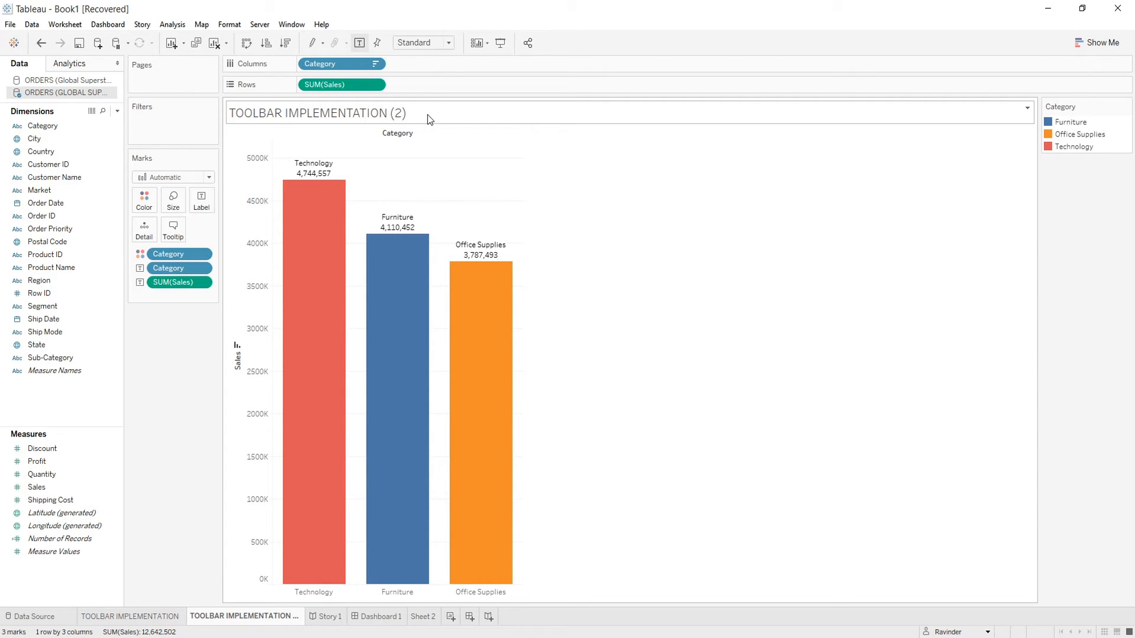
Clear the sorts and the manual sizing from the duplicated worksheet's bar chart.
{"action": "left_click", "coordinate": [228, 45]}
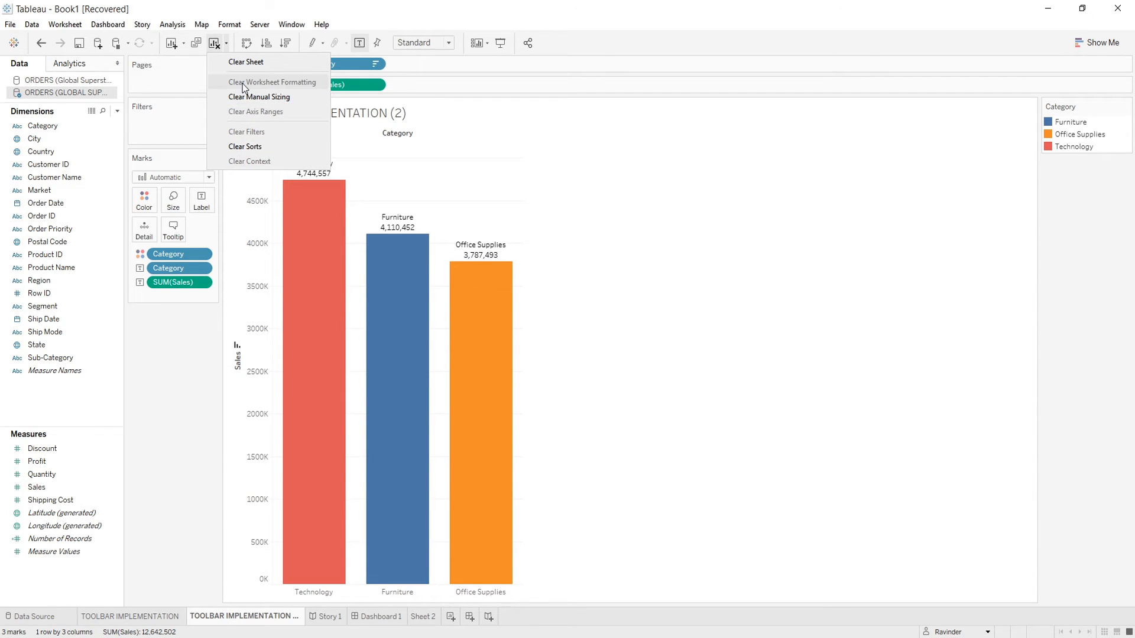
{"action": "left_click", "coordinate": [245, 146]}
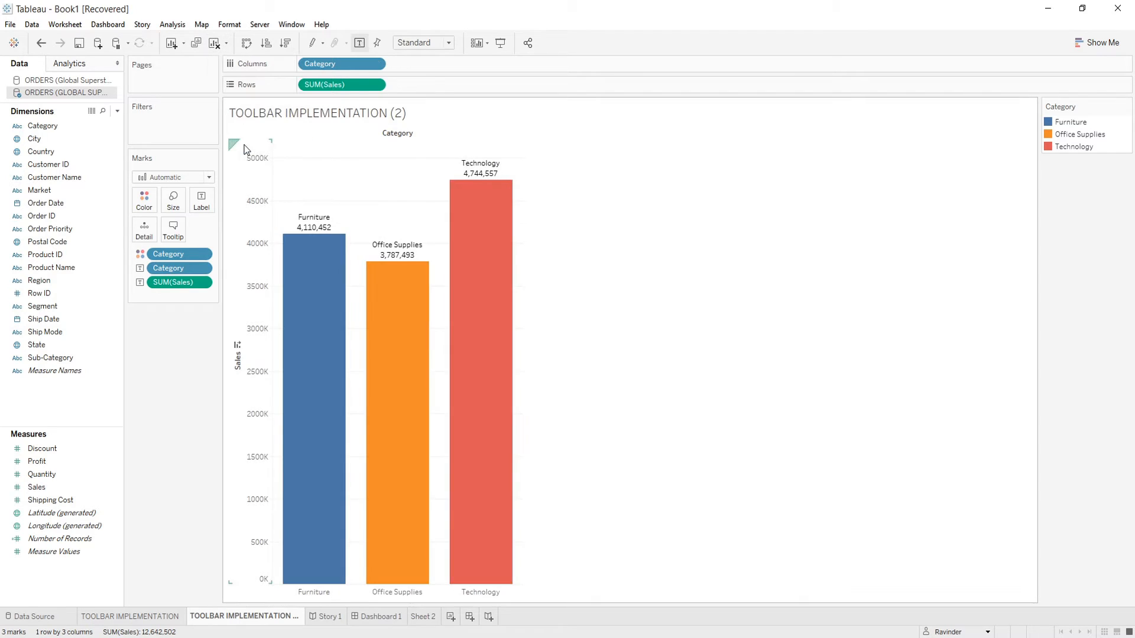
{"action": "left_click", "coordinate": [227, 45]}
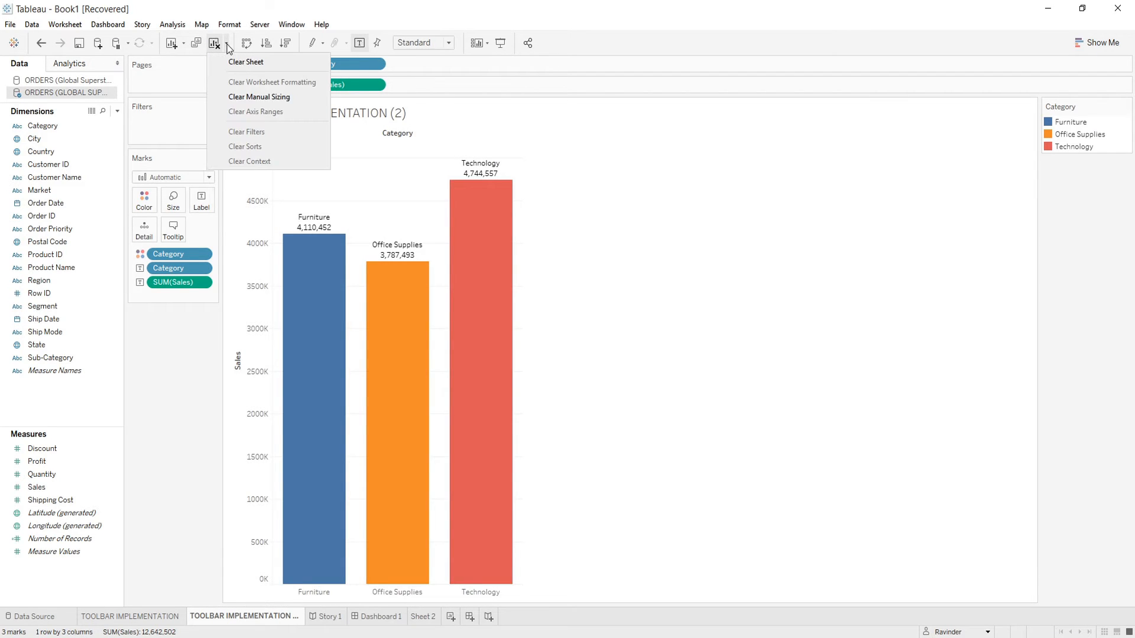
{"action": "left_click", "coordinate": [256, 98]}
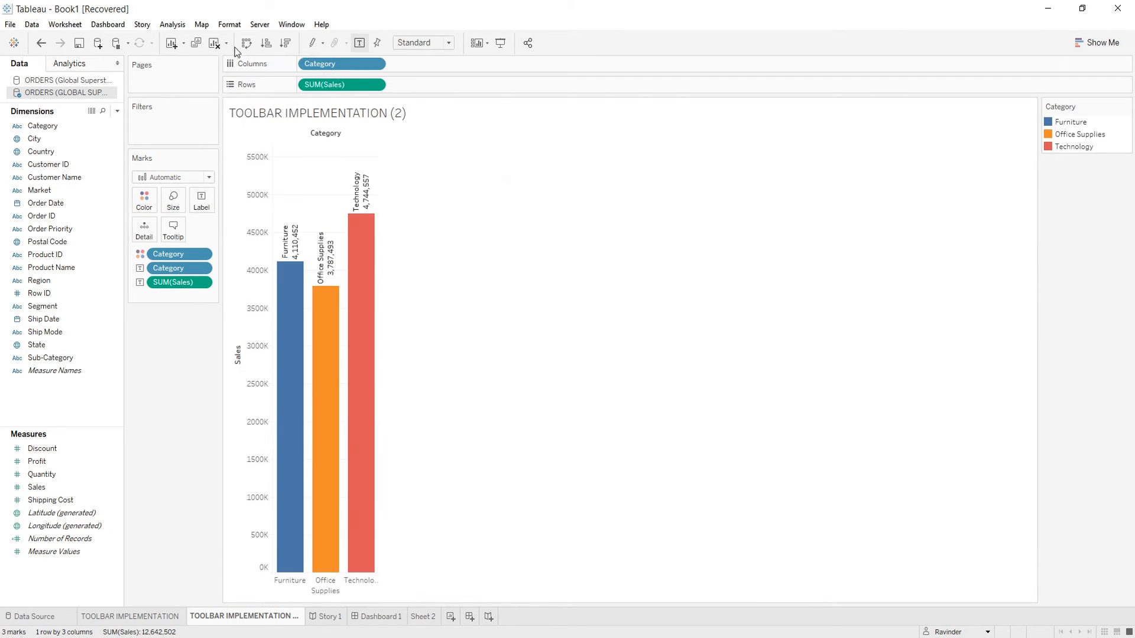
Clear the entire contents of the duplicated worksheet and return to the original TOOLBAR IMPLEMENTATION sheet.
{"action": "left_click", "coordinate": [228, 46]}
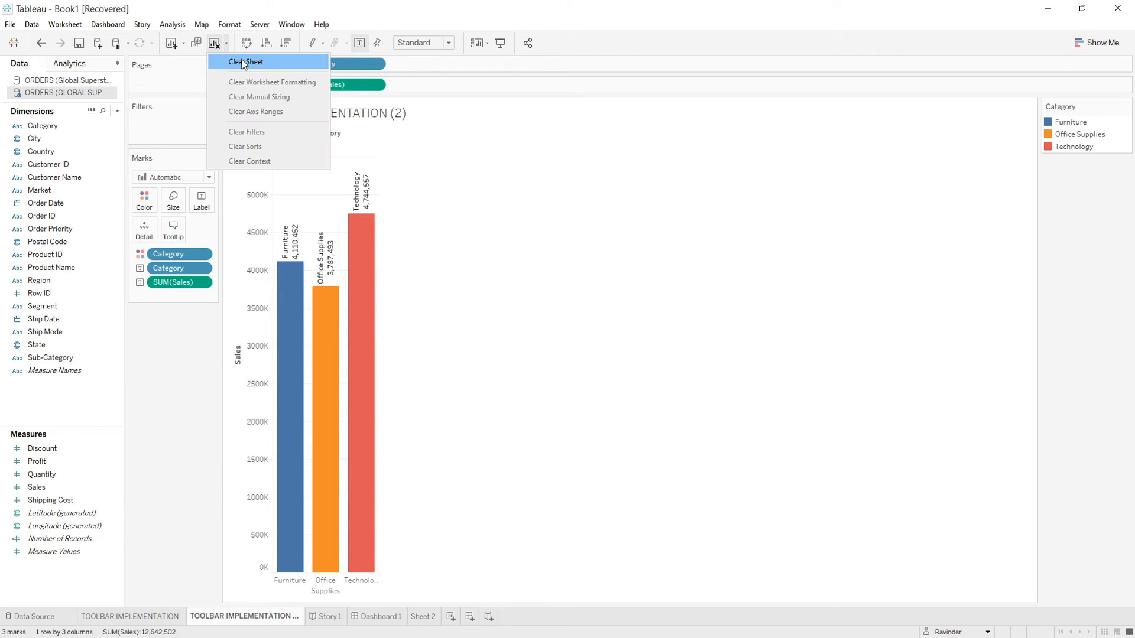
{"action": "left_click", "coordinate": [242, 62]}
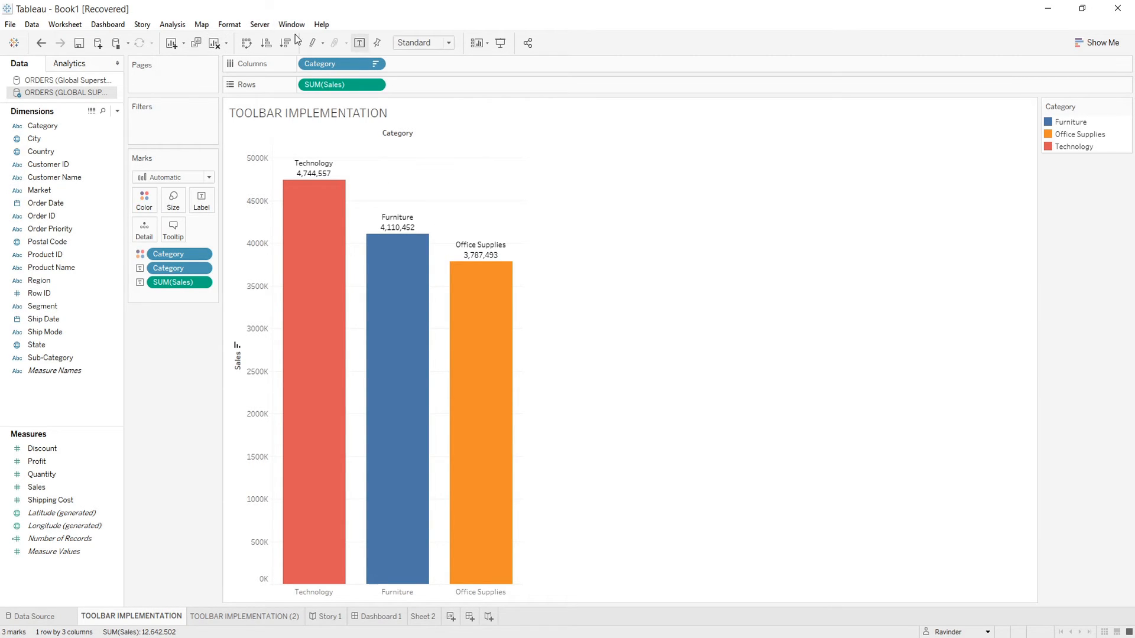
Swap the bar chart's rows and columns, and swap them back to the vertical layout.
{"action": "left_click", "coordinate": [247, 51]}
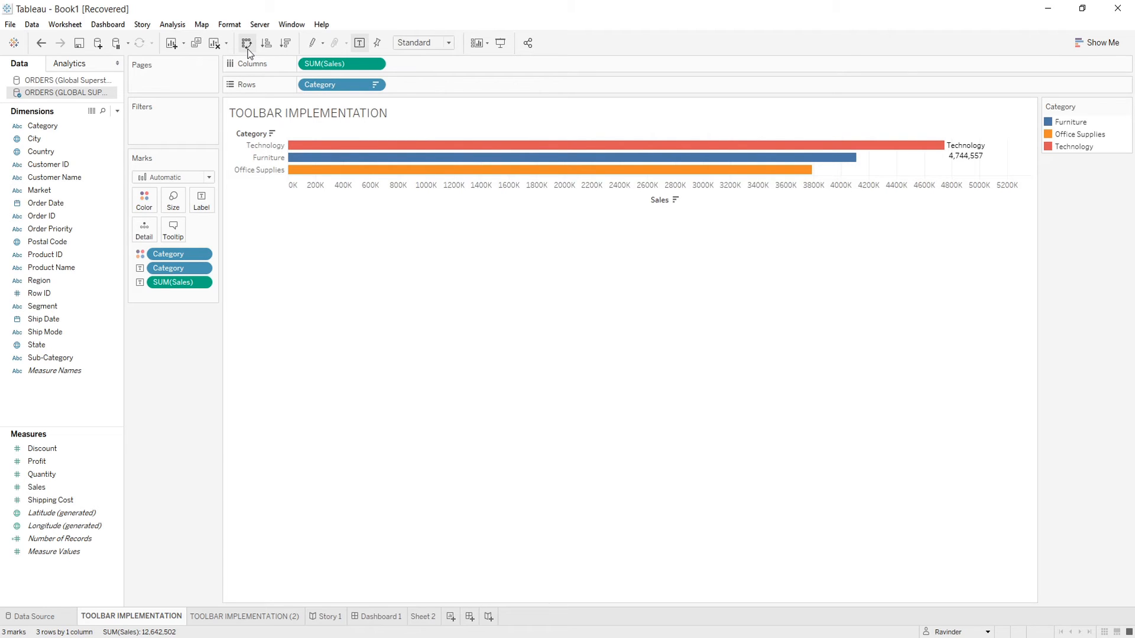
{"action": "left_click", "coordinate": [247, 49]}
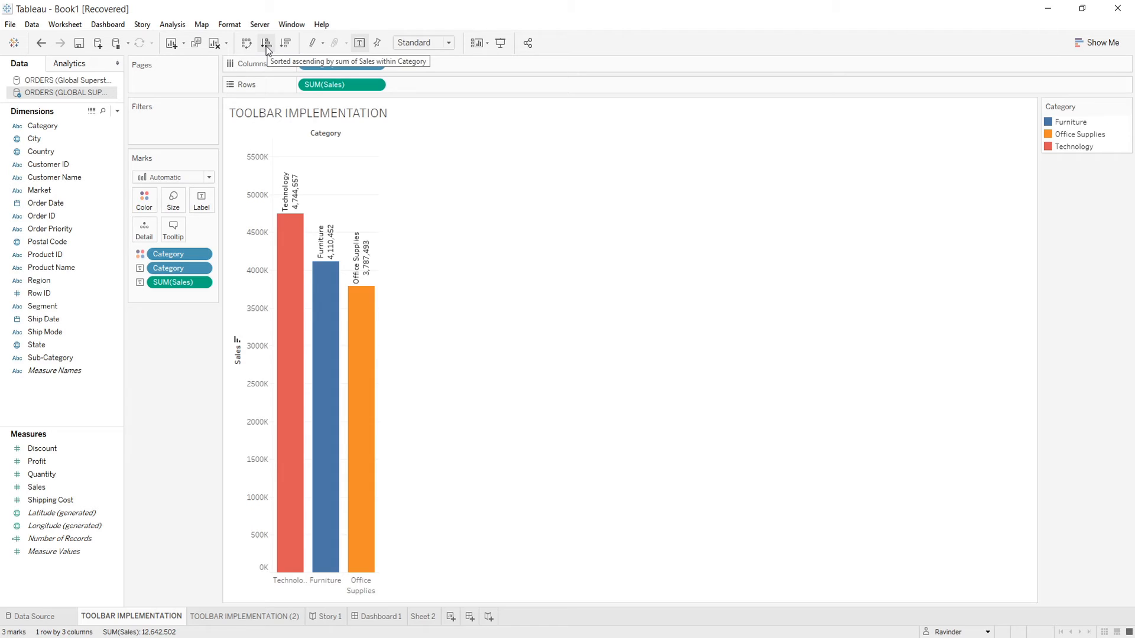
Sort the categories by sales alternately in ascending and descending order several times, ending with descending.
{"action": "left_click", "coordinate": [266, 43]}
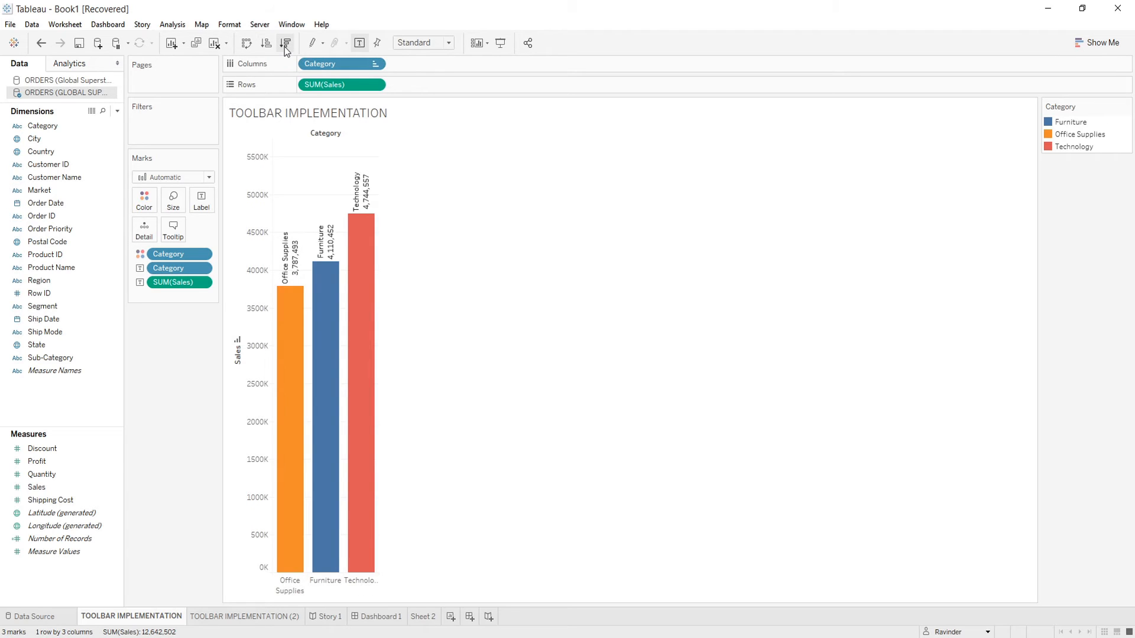
{"action": "left_click", "coordinate": [285, 47]}
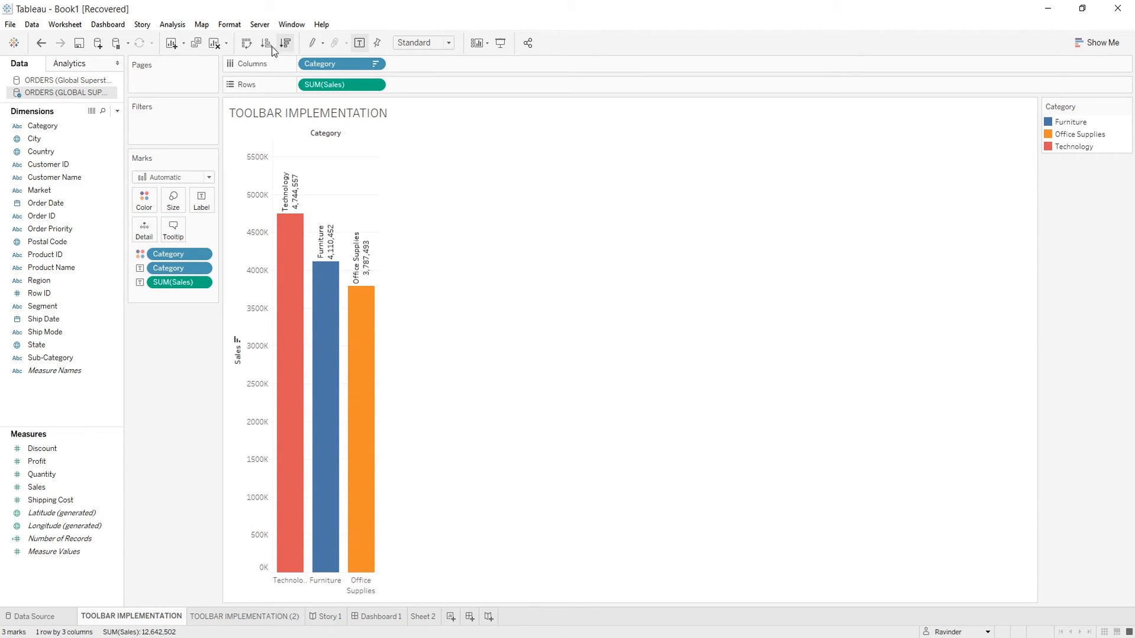
{"action": "left_click", "coordinate": [259, 46]}
{"action": "left_click", "coordinate": [279, 47]}
{"action": "left_click", "coordinate": [267, 46]}
{"action": "left_click", "coordinate": [287, 49]}
{"action": "left_click", "coordinate": [272, 45]}
{"action": "left_click", "coordinate": [286, 44]}
Examine the highlighting options available for the worksheet and leave them as they are.
{"action": "left_click", "coordinate": [319, 46]}
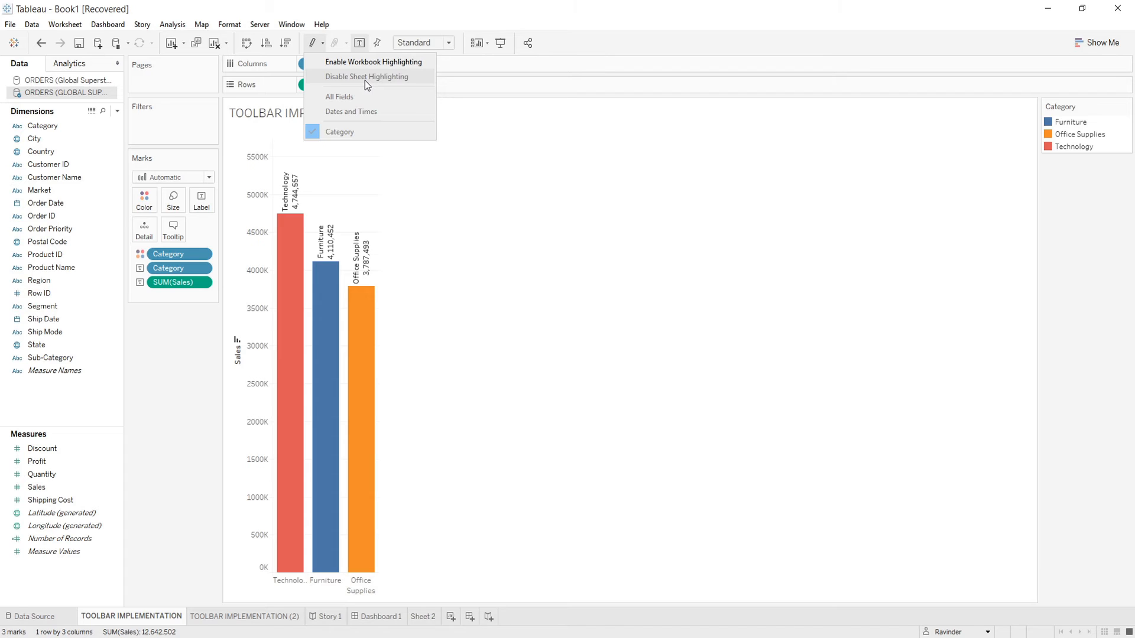
{"action": "left_click", "coordinate": [335, 44]}
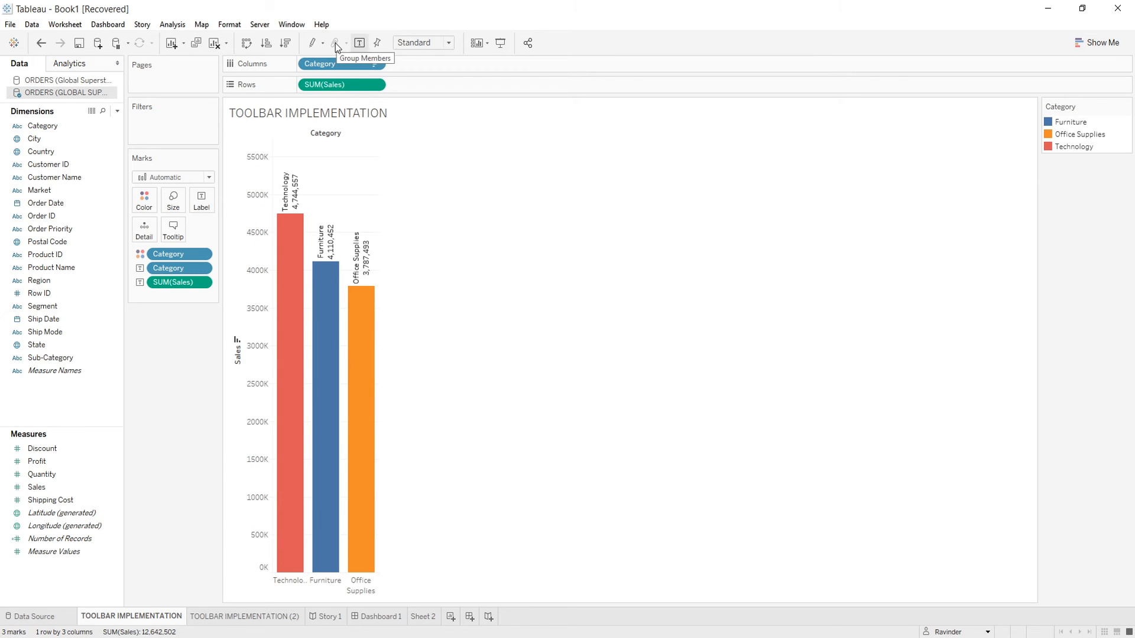
Select the Technology and Furniture bars together as candidates for grouping, and clear the selection.
{"action": "left_click", "coordinate": [296, 247]}
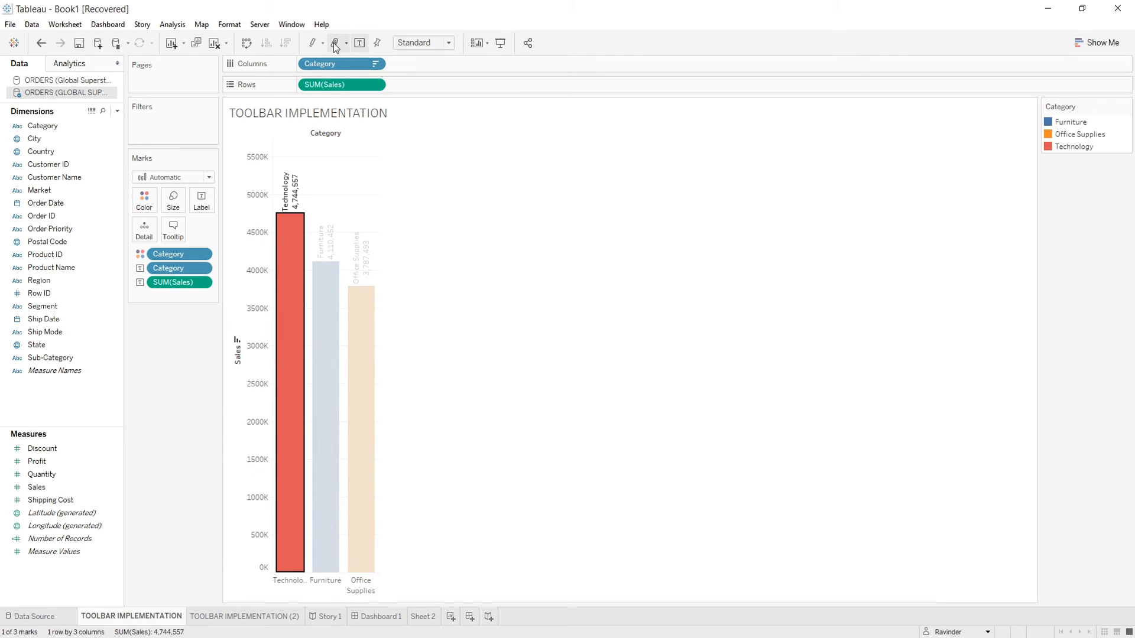
{"action": "left_click", "coordinate": [330, 309], "text": "ctrl"}
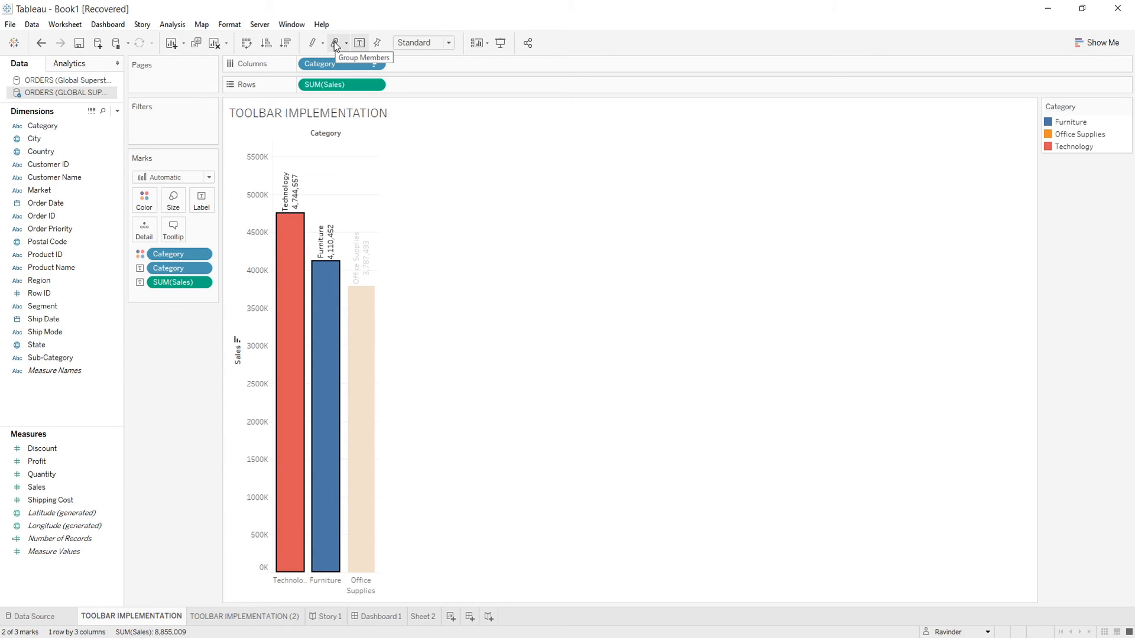
{"action": "key", "text": "Escape"}
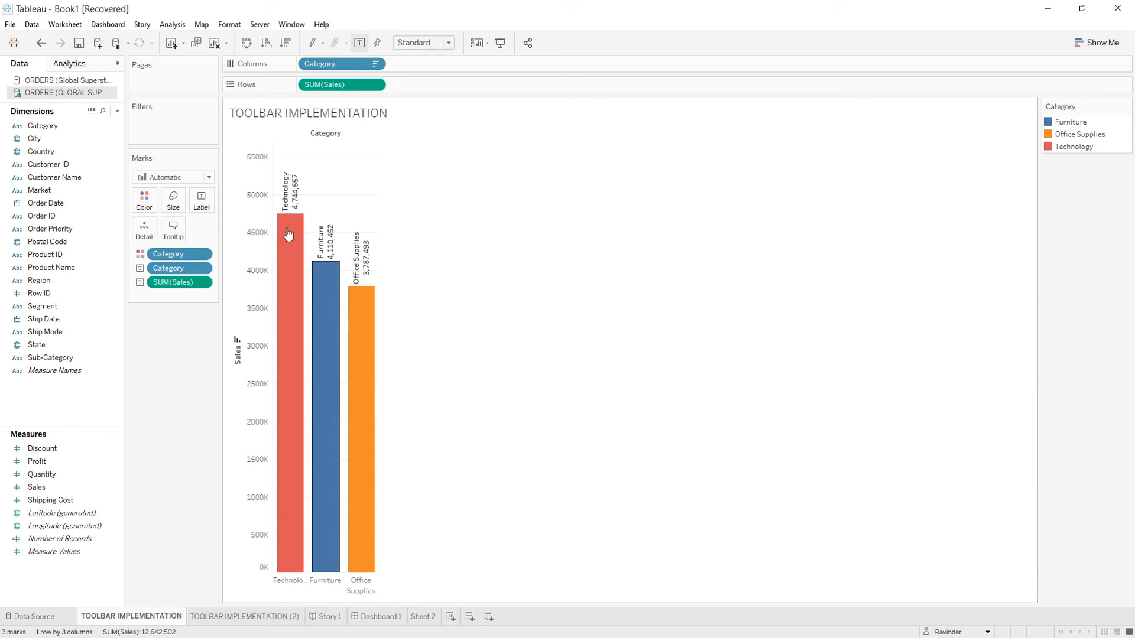
Hide the mark labels on the bars and show them again.
{"action": "left_click", "coordinate": [361, 44]}
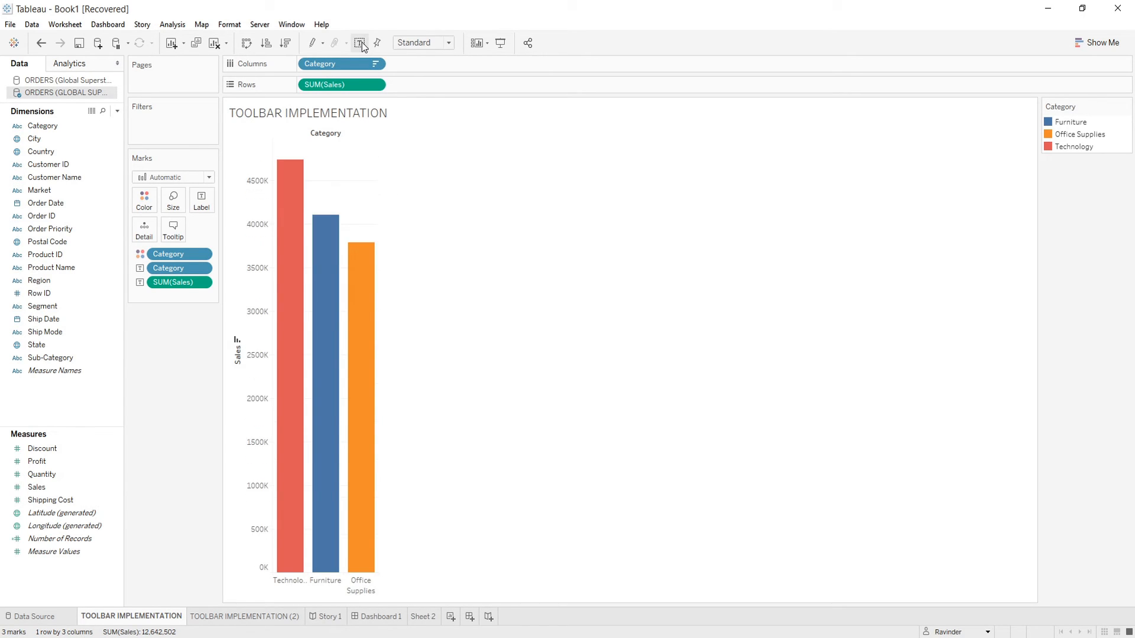
{"action": "left_click", "coordinate": [362, 42]}
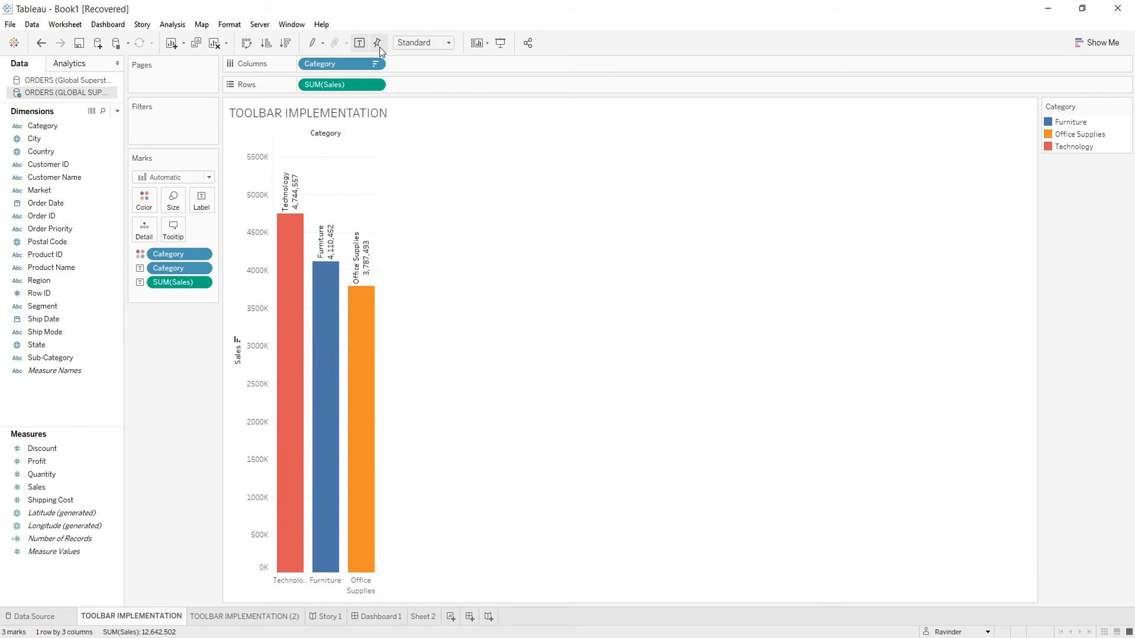
Fix the chart's axes and inspect the Sales axis's fixed start and end range settings.
{"action": "left_click", "coordinate": [378, 44]}
{"action": "double_click", "coordinate": [247, 381]}
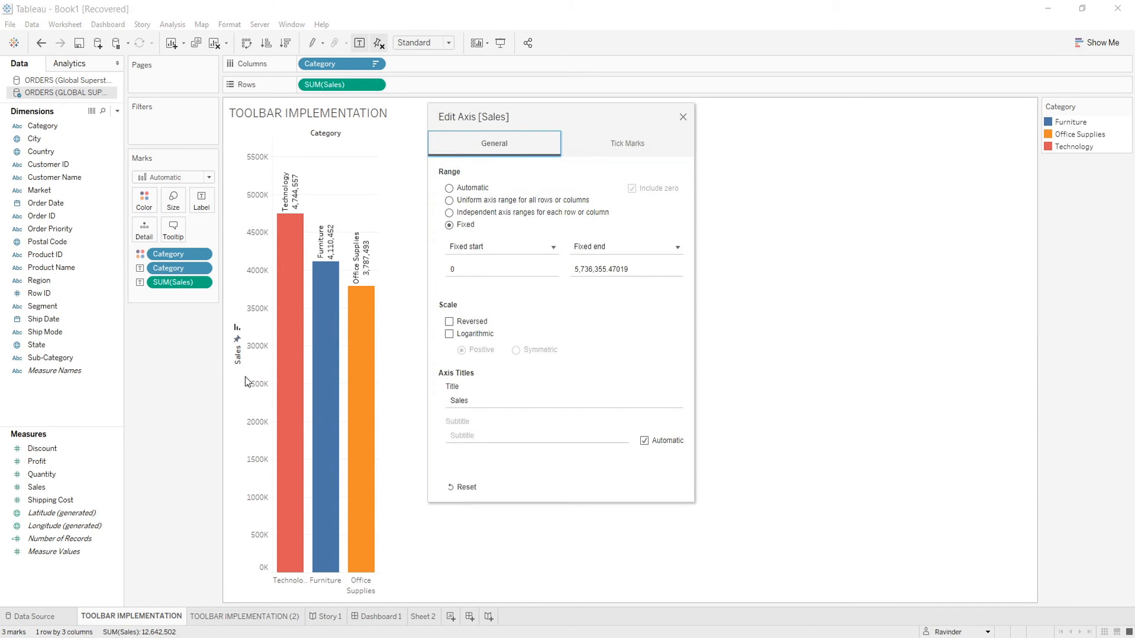
{"action": "left_click", "coordinate": [459, 271]}
{"action": "left_click", "coordinate": [591, 273]}
{"action": "left_click", "coordinate": [683, 117]}
Release the fixed axes and check the range settings of the Sales axis again.
{"action": "left_click", "coordinate": [379, 43]}
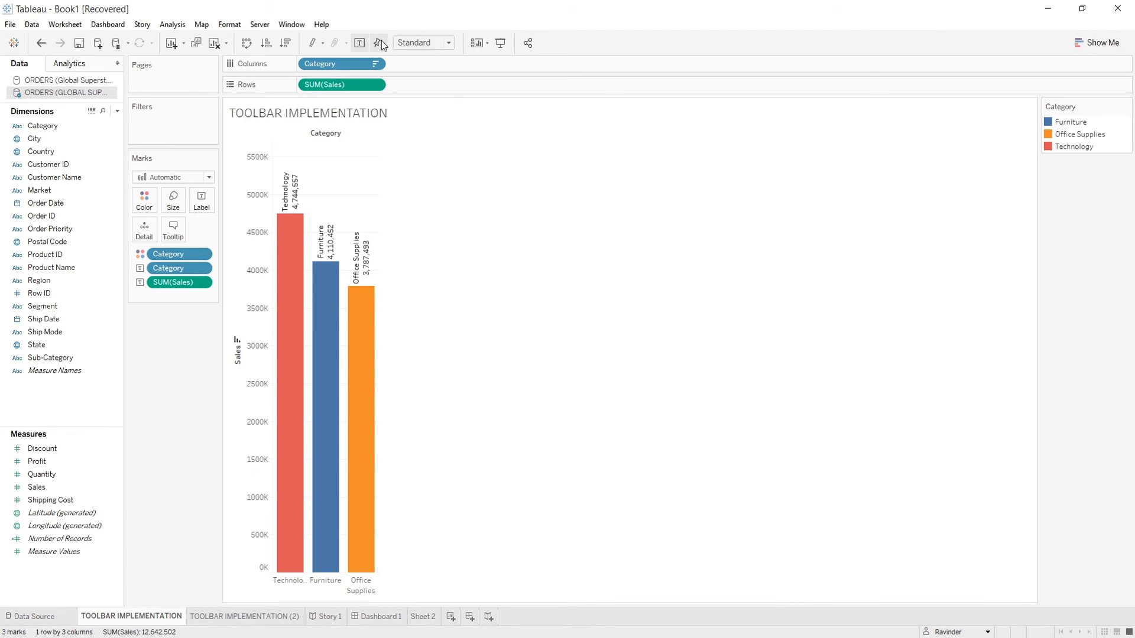
{"action": "double_click", "coordinate": [238, 360]}
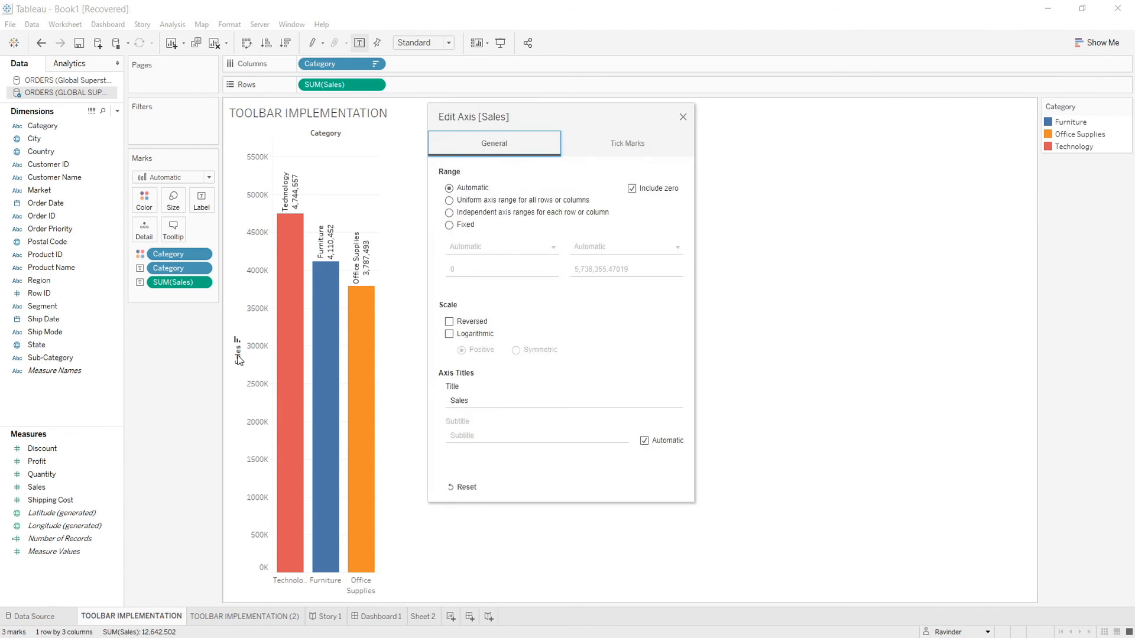
{"action": "left_click", "coordinate": [683, 118]}
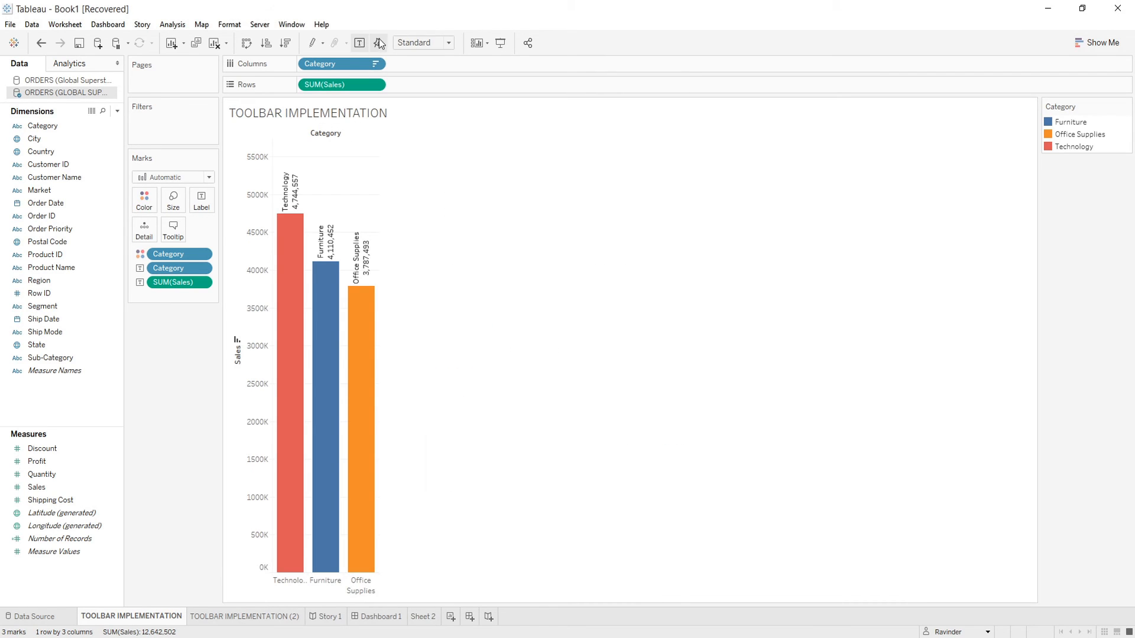
Try the Fit Width and Fit Height sizings on the bar chart, and set its fit to Entire View.
{"action": "left_click", "coordinate": [429, 46]}
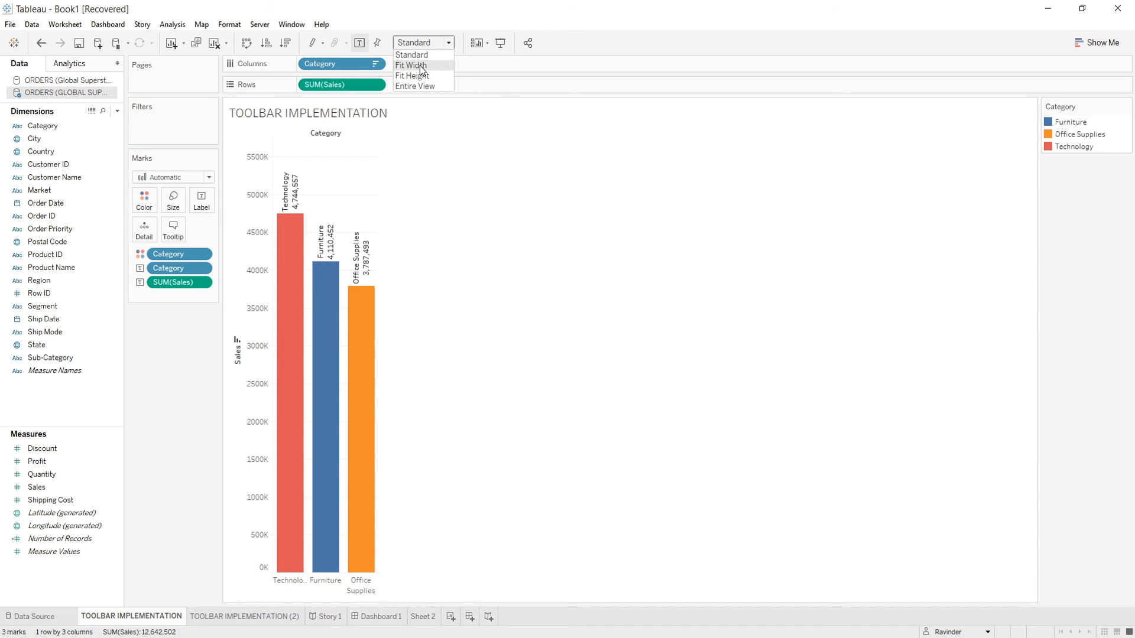
{"action": "left_click", "coordinate": [422, 66]}
{"action": "left_click", "coordinate": [424, 43]}
{"action": "left_click", "coordinate": [426, 76]}
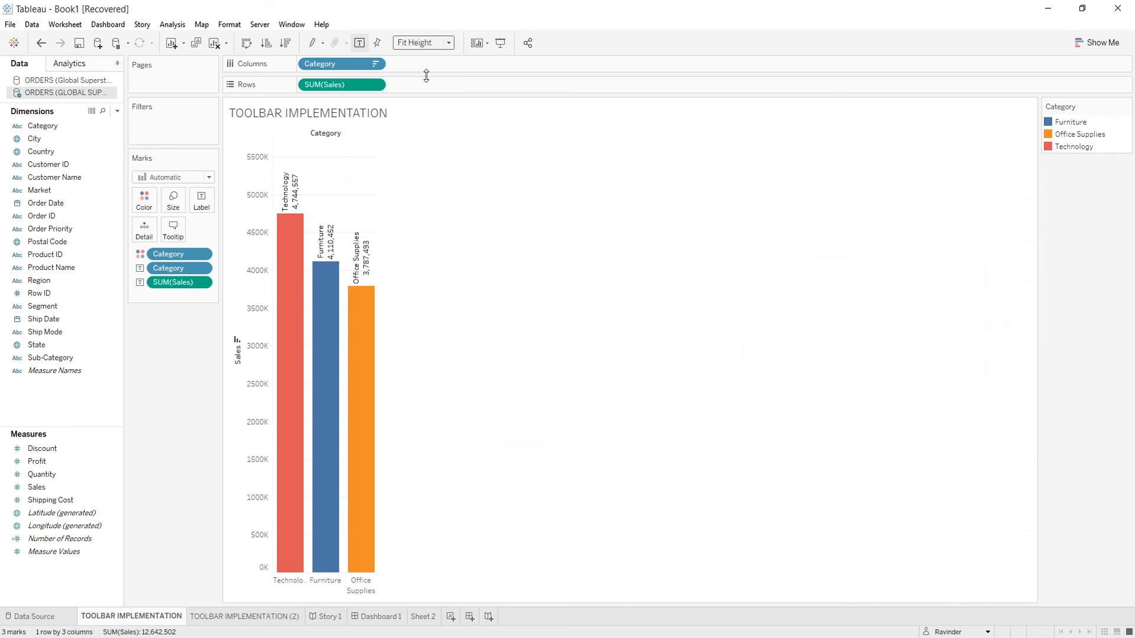
{"action": "left_click", "coordinate": [414, 47]}
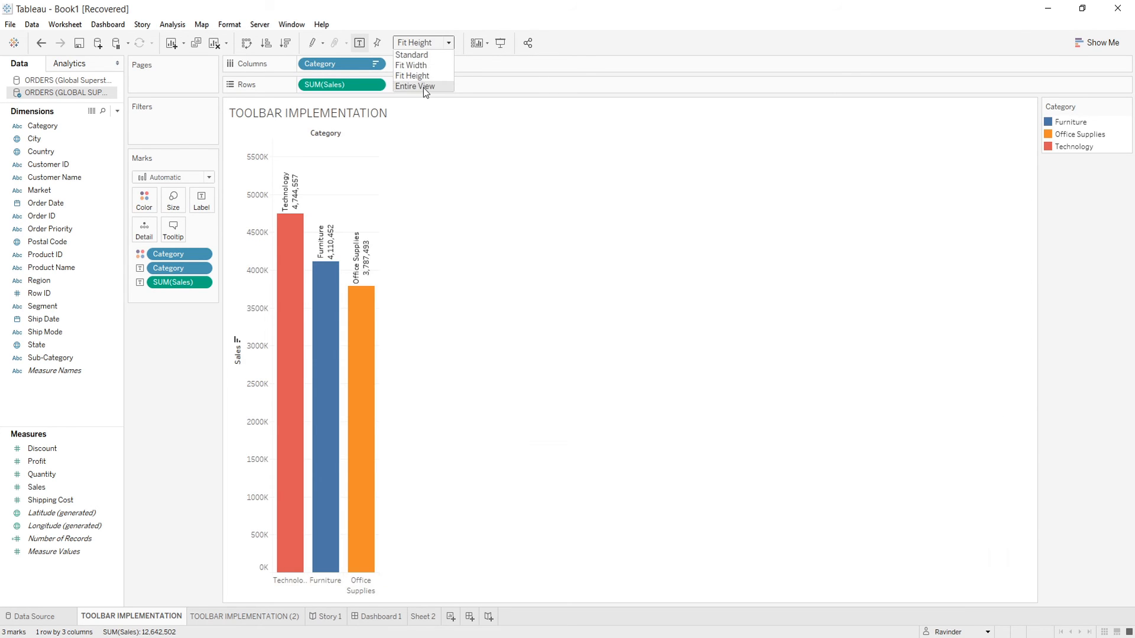
{"action": "left_click", "coordinate": [424, 87]}
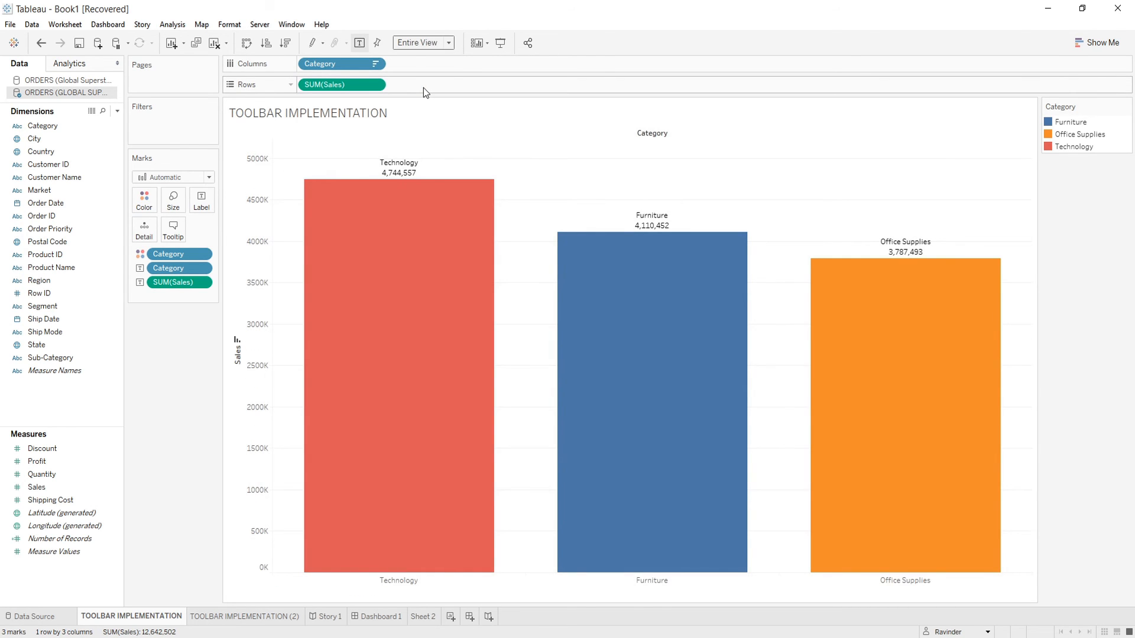
Show the highlighter card for the Category field on the worksheet.
{"action": "left_click", "coordinate": [487, 45]}
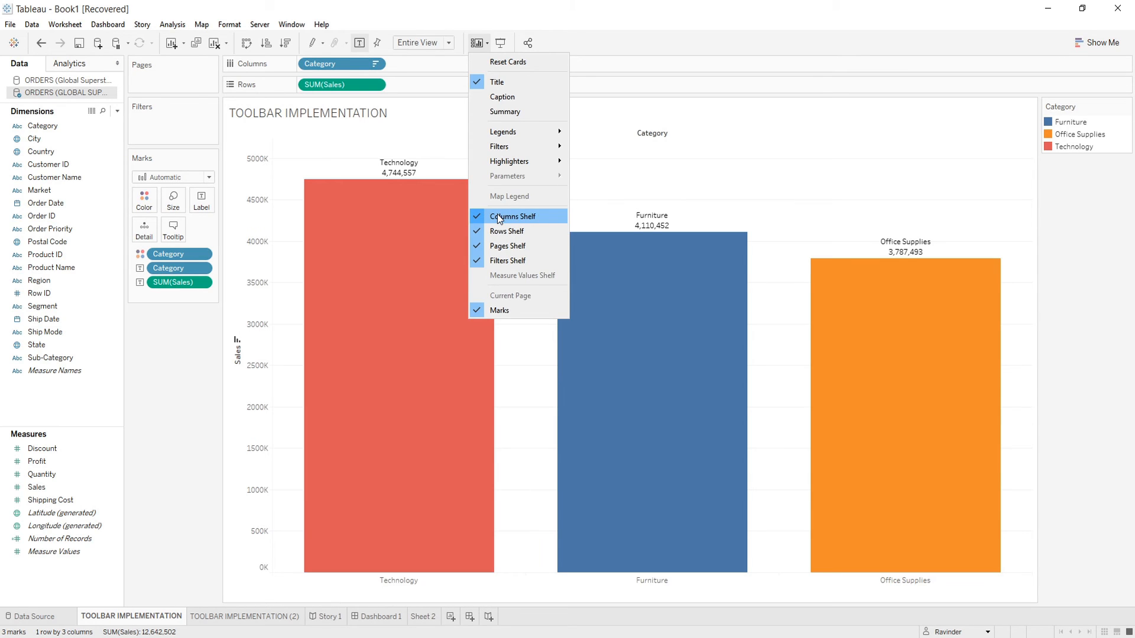
{"action": "mouse_move", "coordinate": [508, 163]}
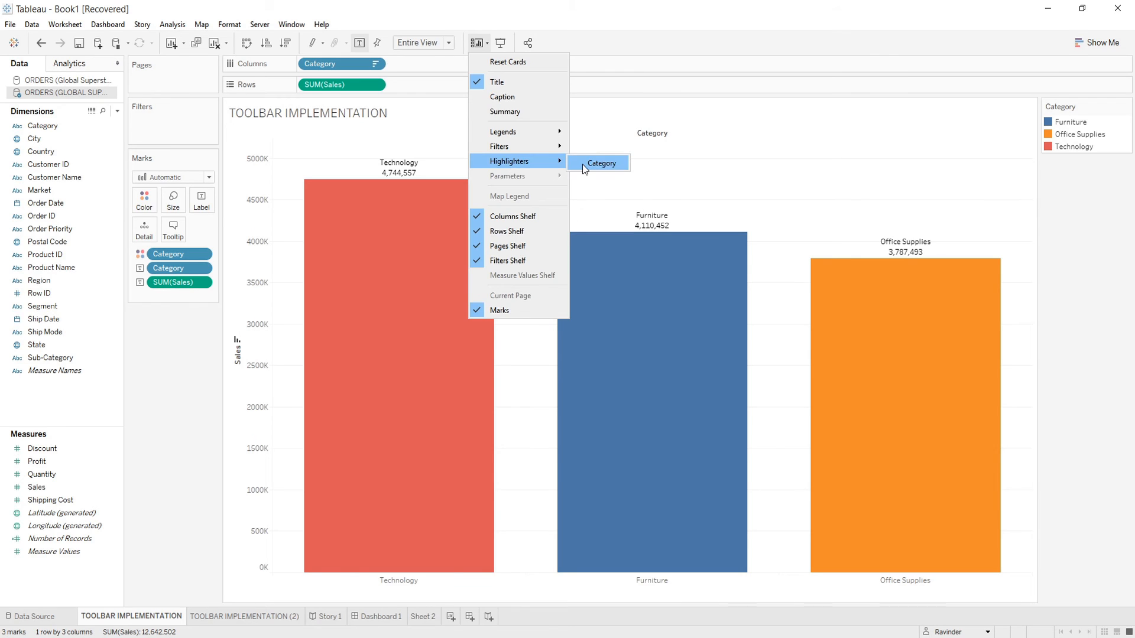
{"action": "left_click", "coordinate": [600, 163]}
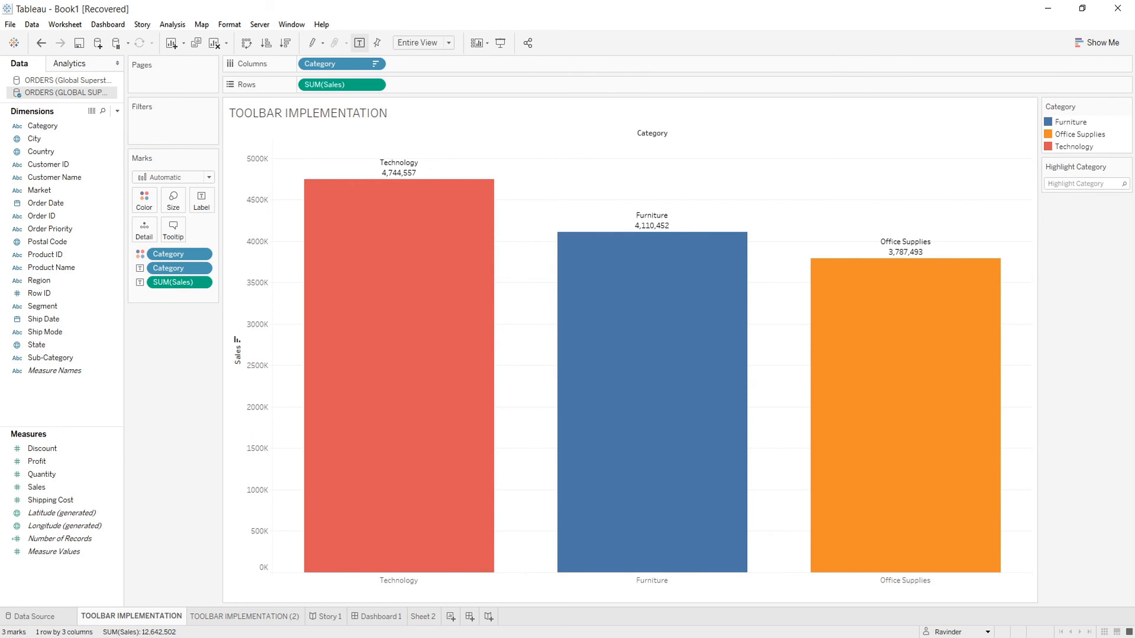
Hide the worksheet's Filters shelf and show it again.
{"action": "left_click", "coordinate": [484, 47]}
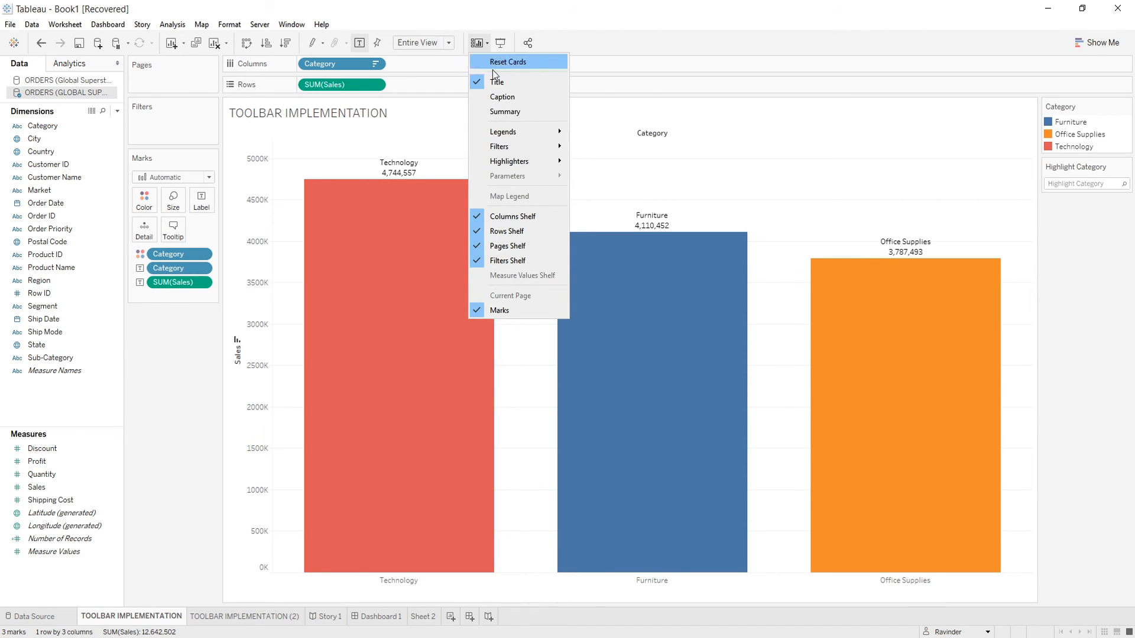
{"action": "left_click", "coordinate": [509, 261]}
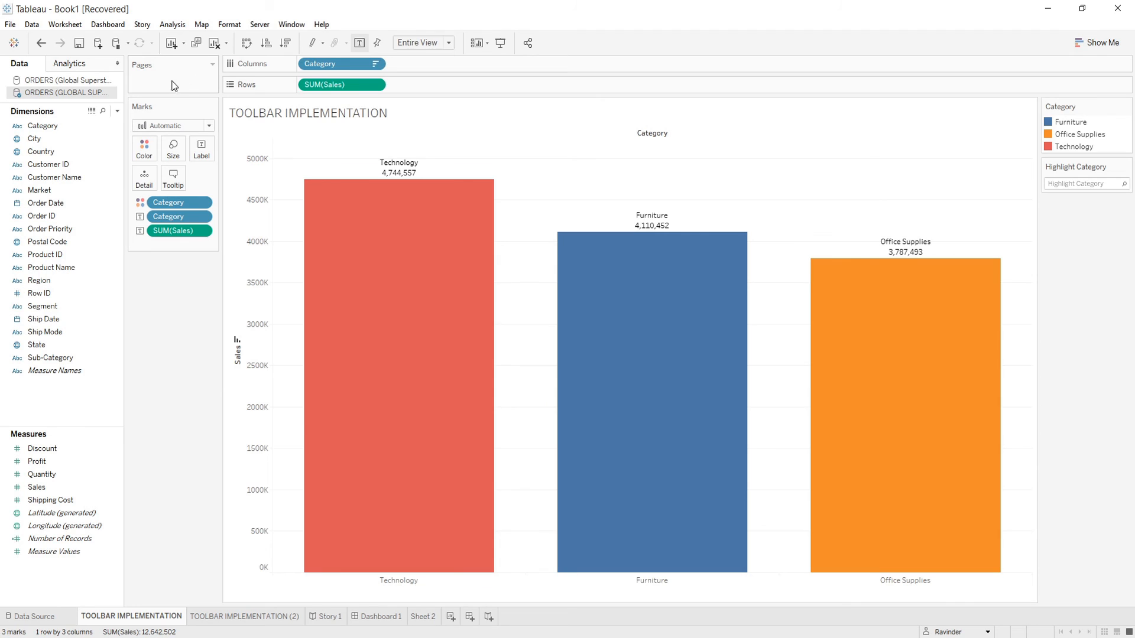
{"action": "left_click", "coordinate": [480, 42]}
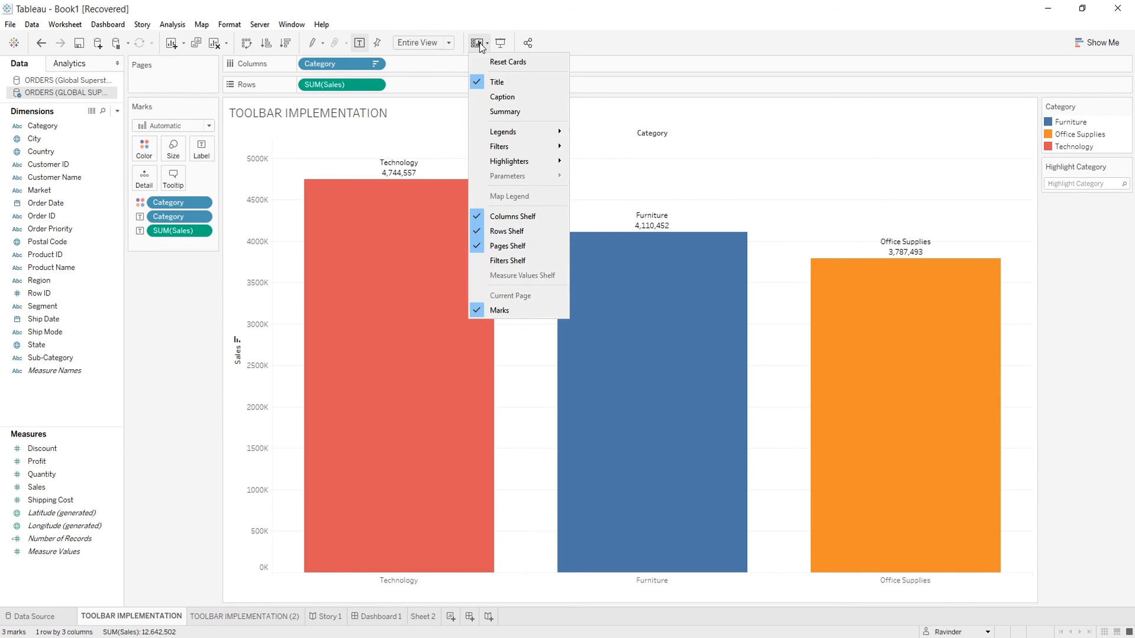
{"action": "left_click", "coordinate": [515, 264]}
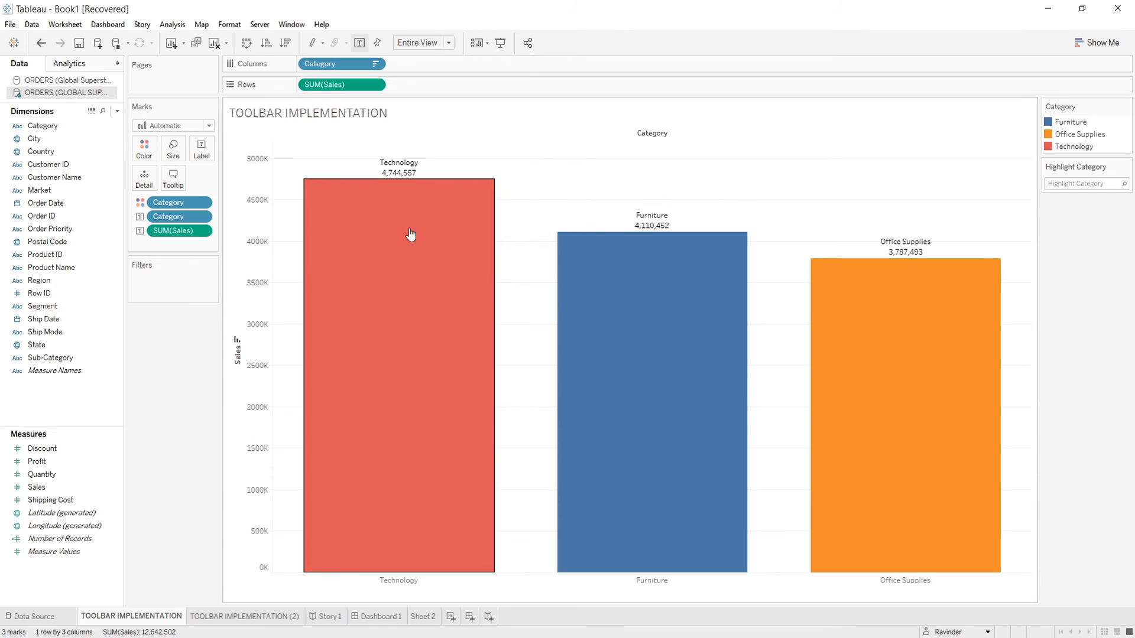
View the bar chart in presentation mode and return to the normal worksheet view.
{"action": "left_click", "coordinate": [502, 43]}
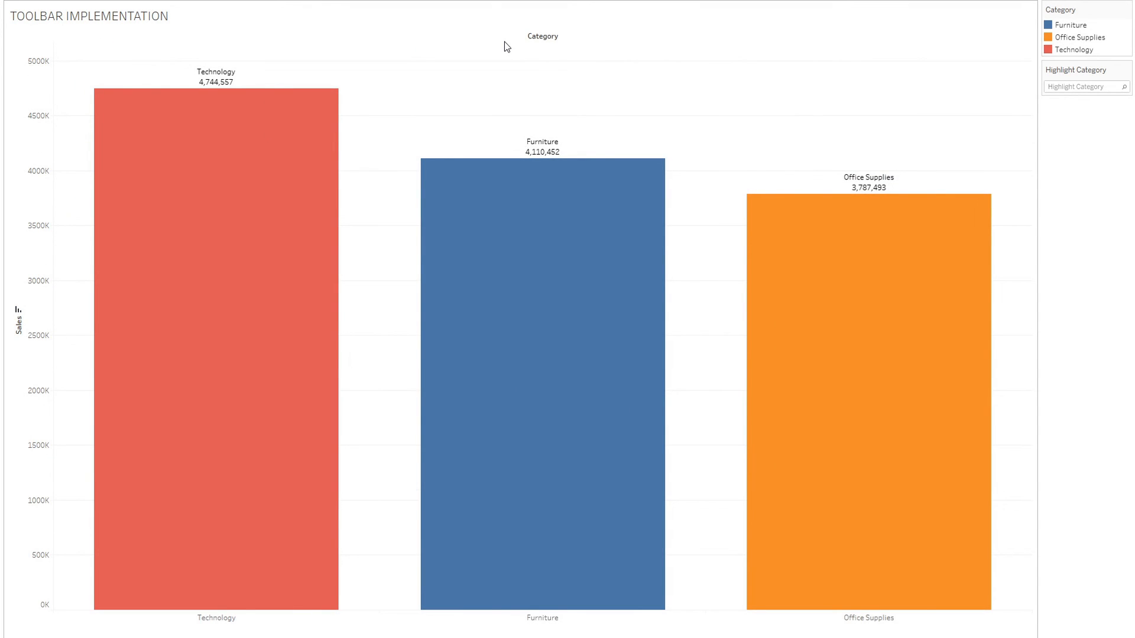
{"action": "key", "text": "Escape"}
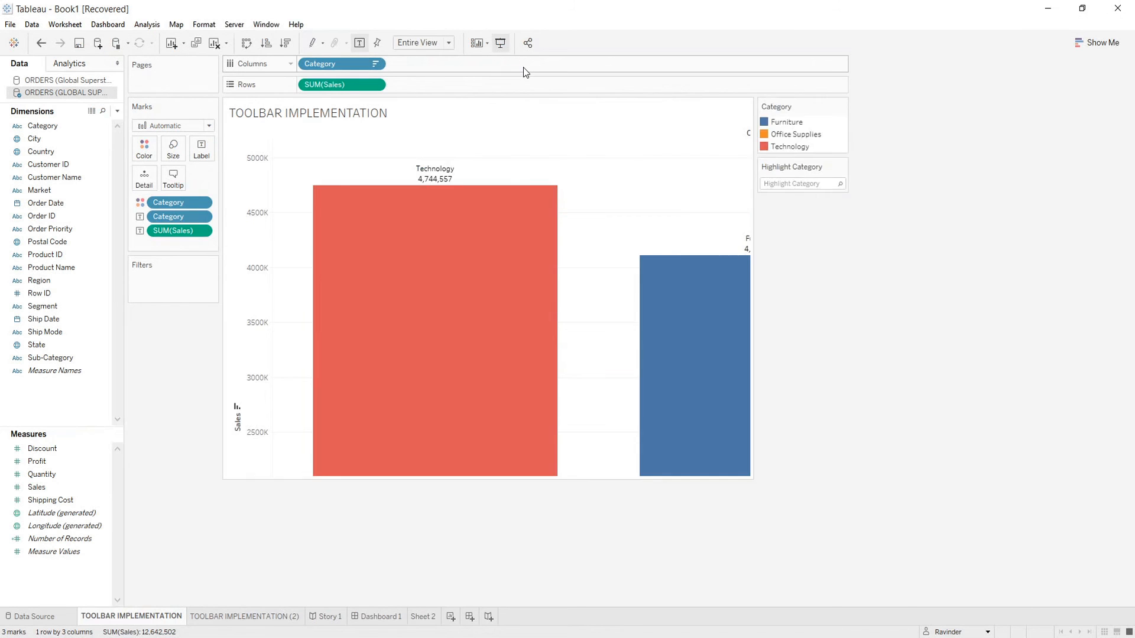